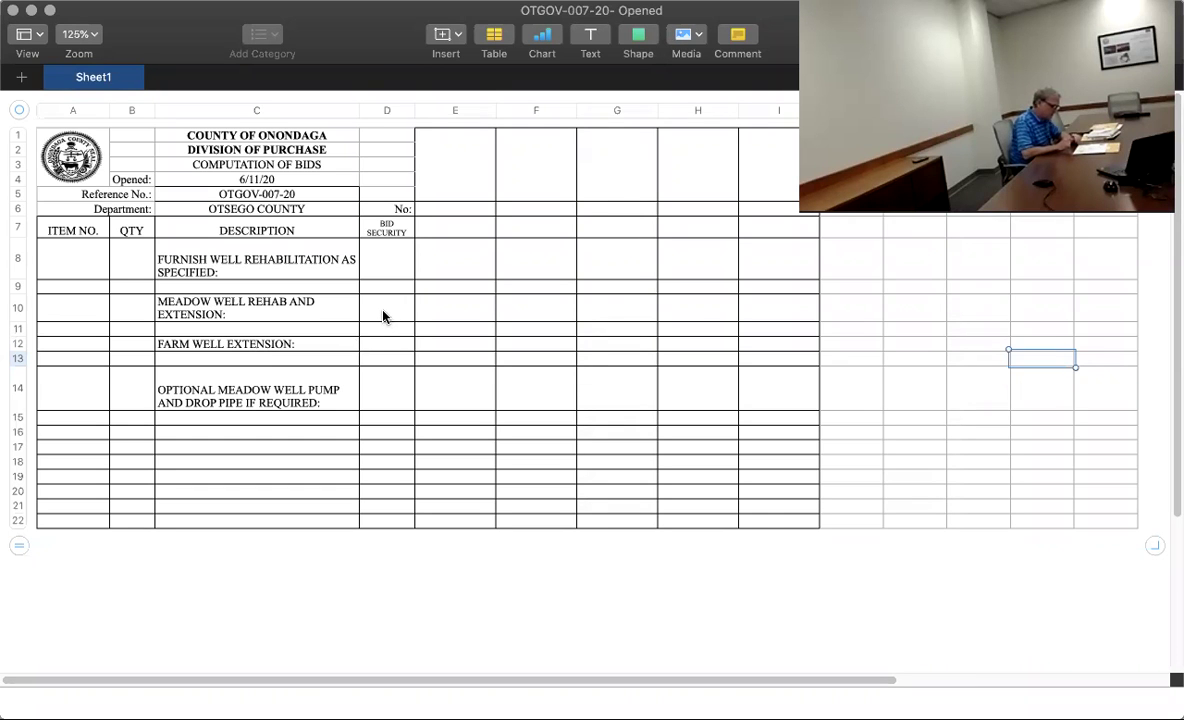
# Enter SUBSURFACE TECHNOLOGIES in the merged header cell E1:E5.
pyautogui.click(465, 304)
pyautogui.click(464, 181)
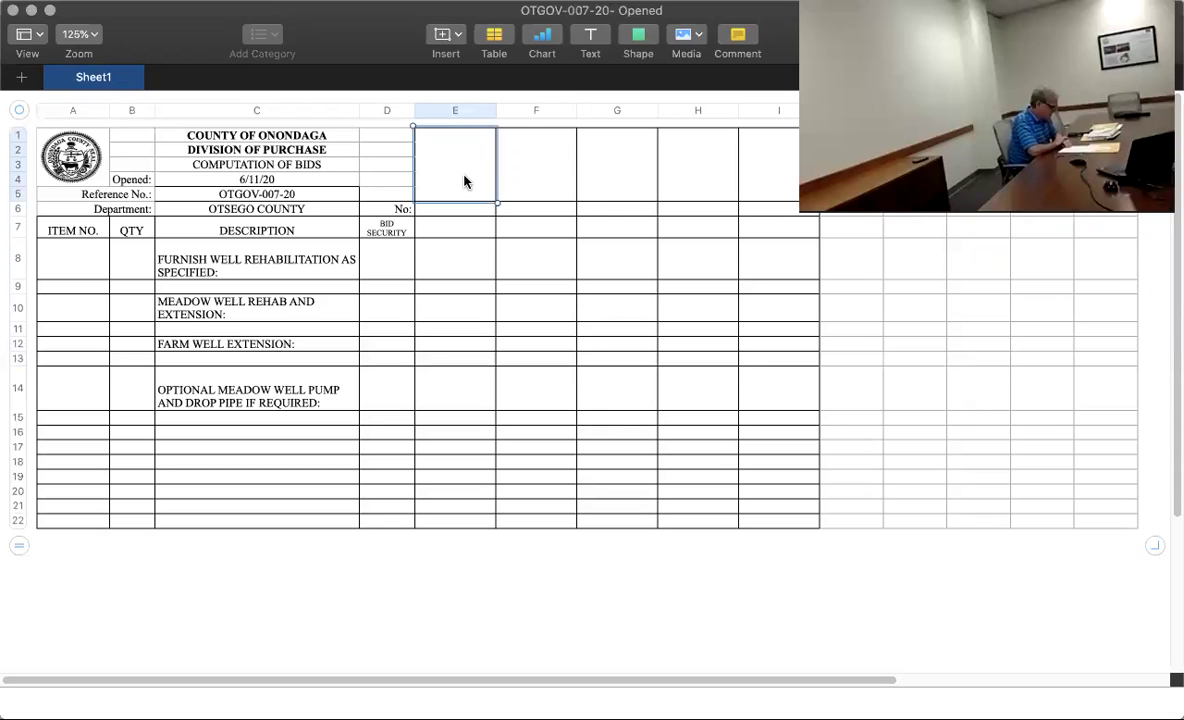
pyautogui.write('SUB SUR')
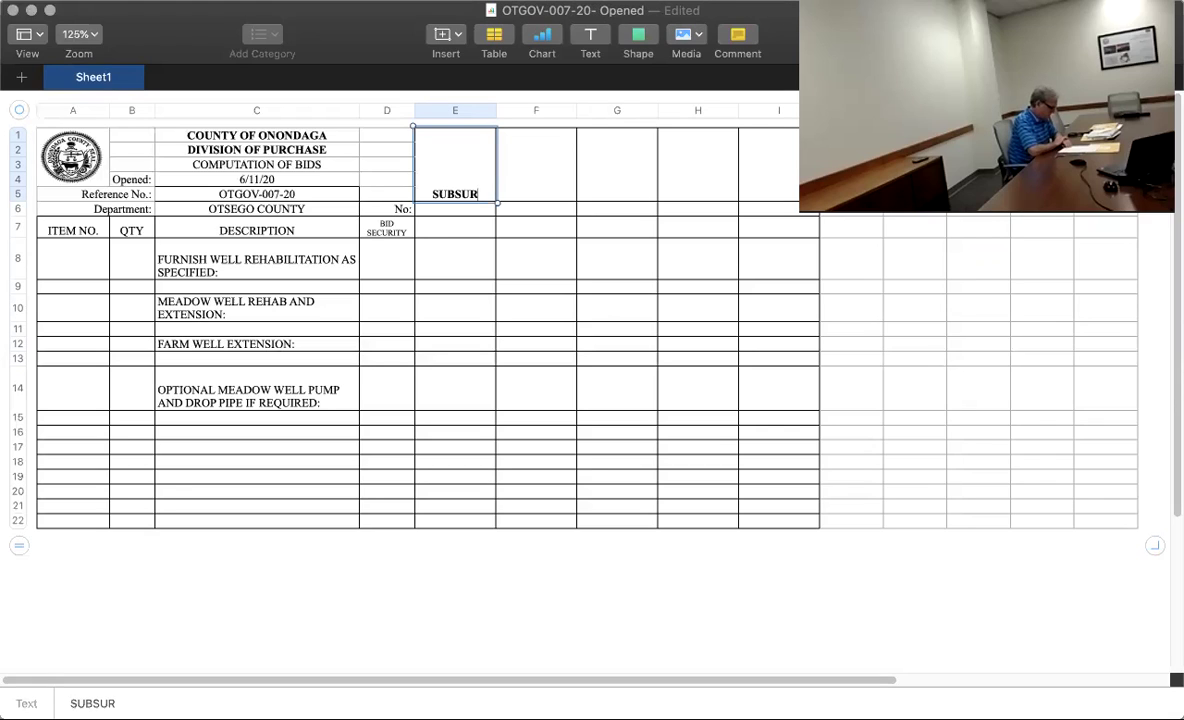
pyautogui.write('FACE TEC')
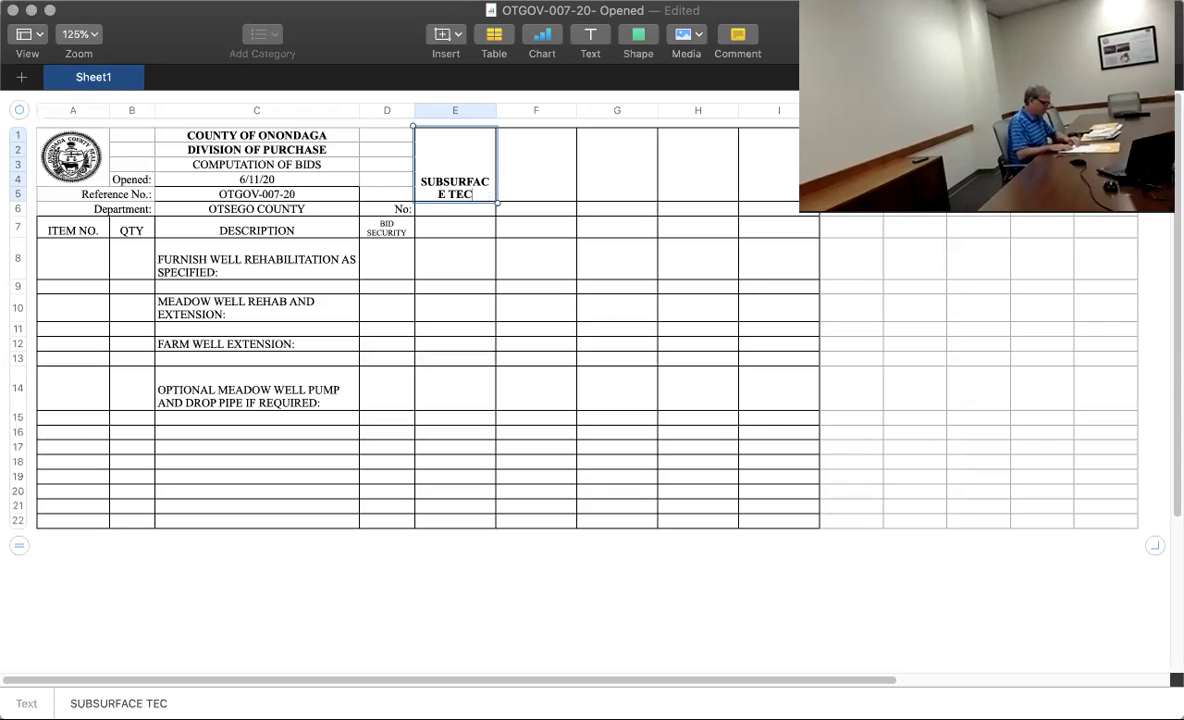
pyautogui.write('HNOLOGIES')
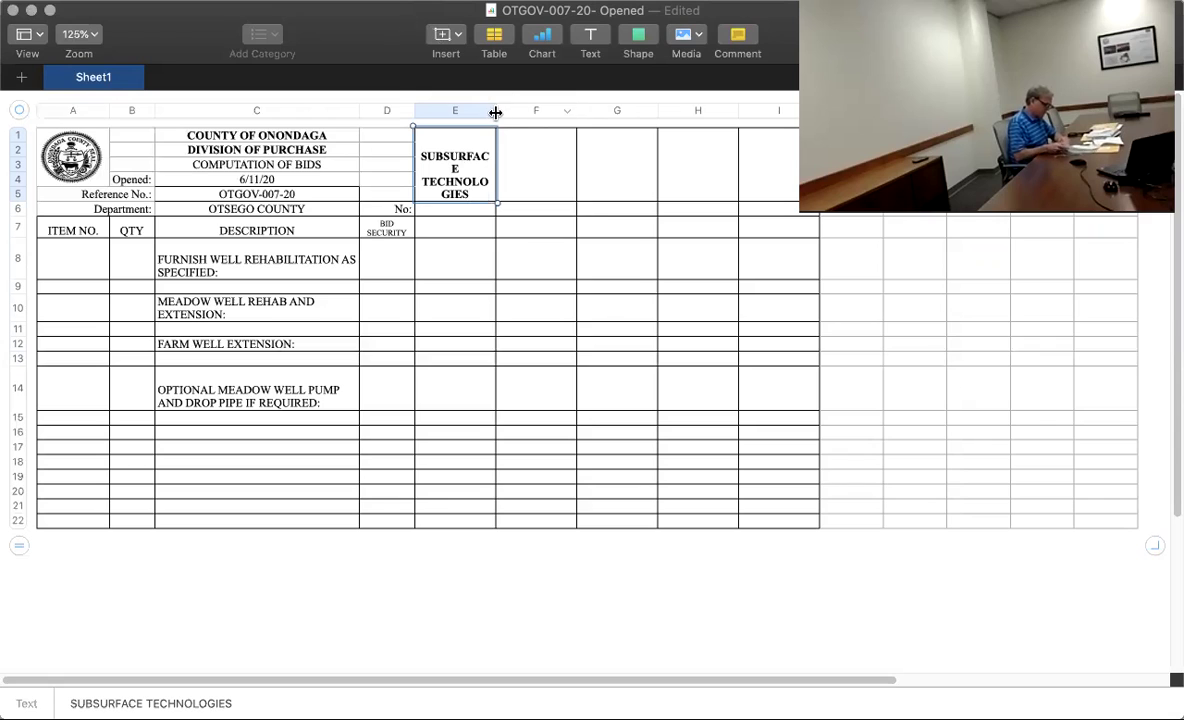
# Widen column E so the bidder name fits on two lines.
pyautogui.moveTo(496, 110); pyautogui.dragTo(519, 113)
pyautogui.click(450, 243)
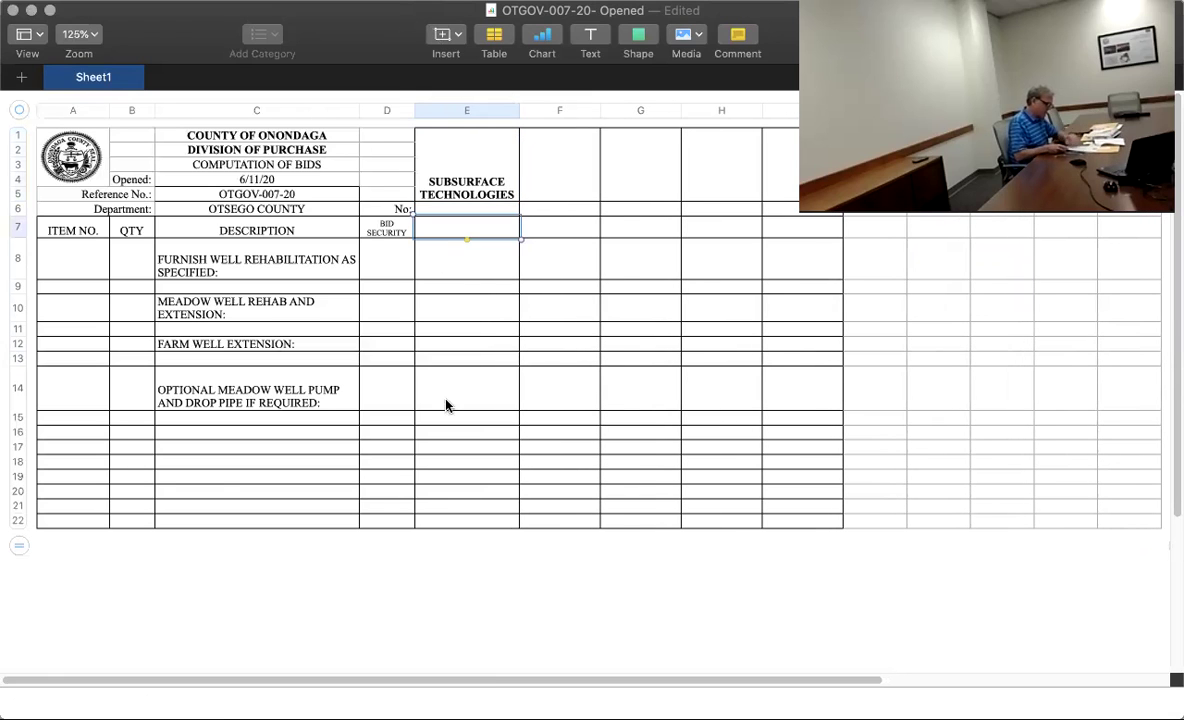
pyautogui.click(438, 318)
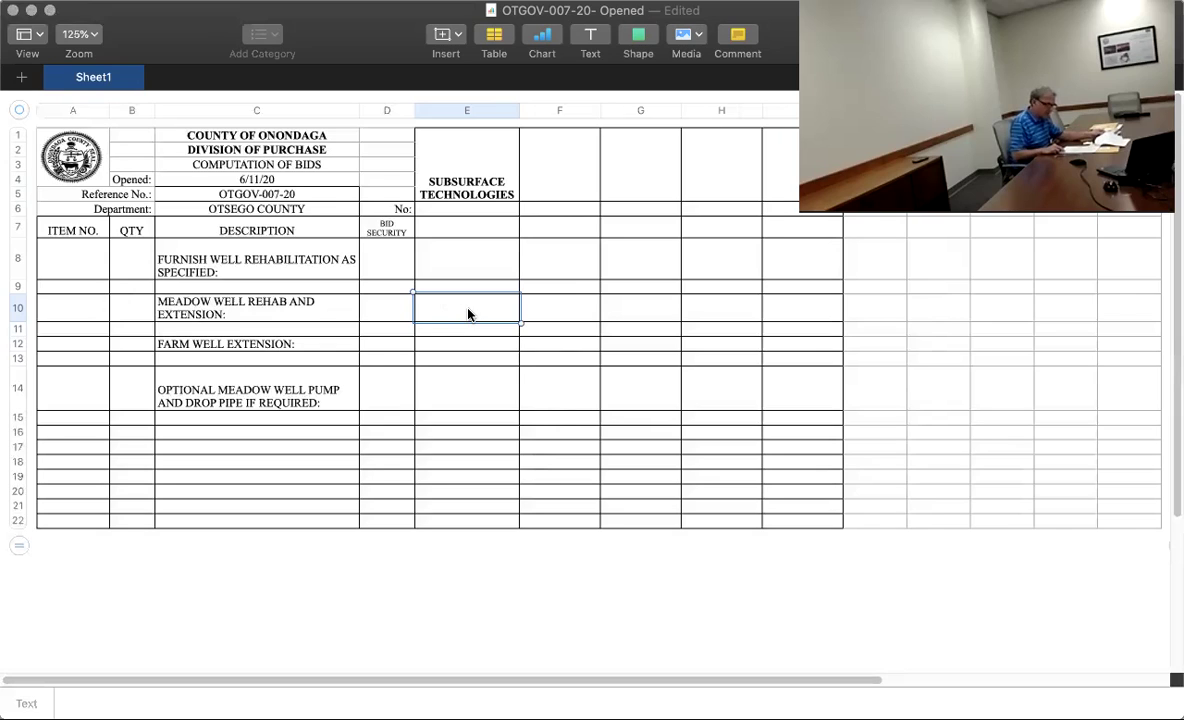
# Enter $38,520.00 in E10 for the meadow well rehab and 9065 in E12 for the farm well extension.
pyautogui.write('38520')
pyautogui.click(466, 343)
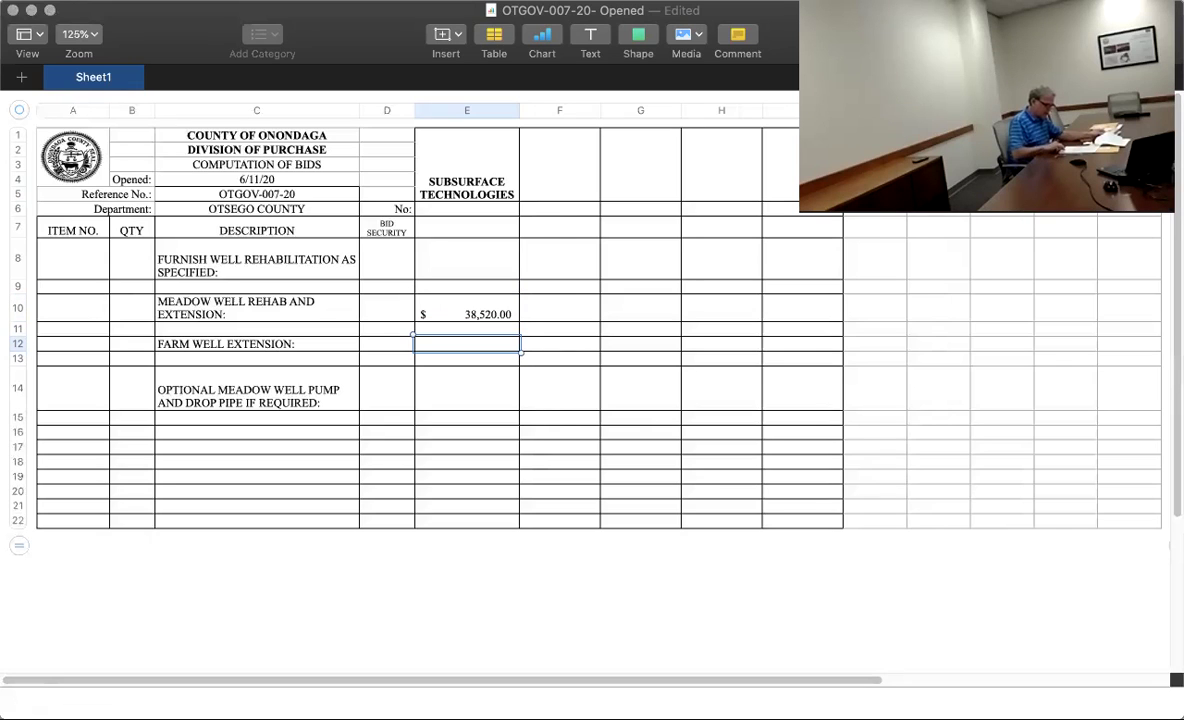
pyautogui.write('9065')
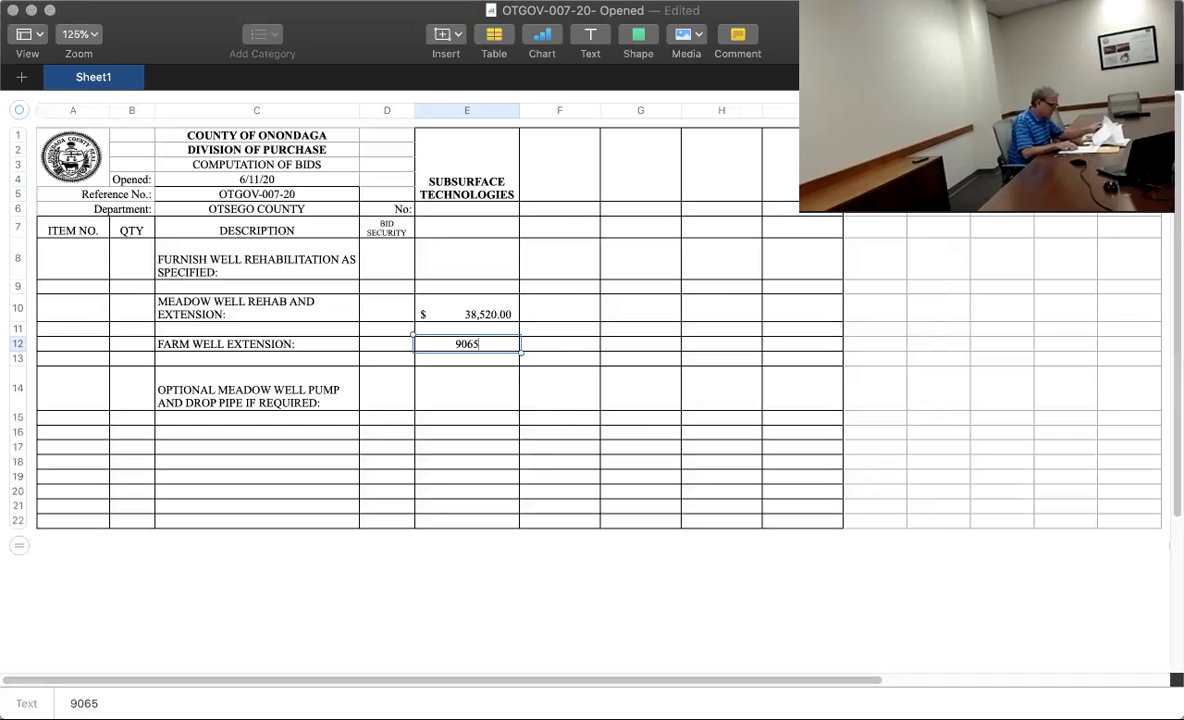
pyautogui.press('Return')
pyautogui.click(466, 388)
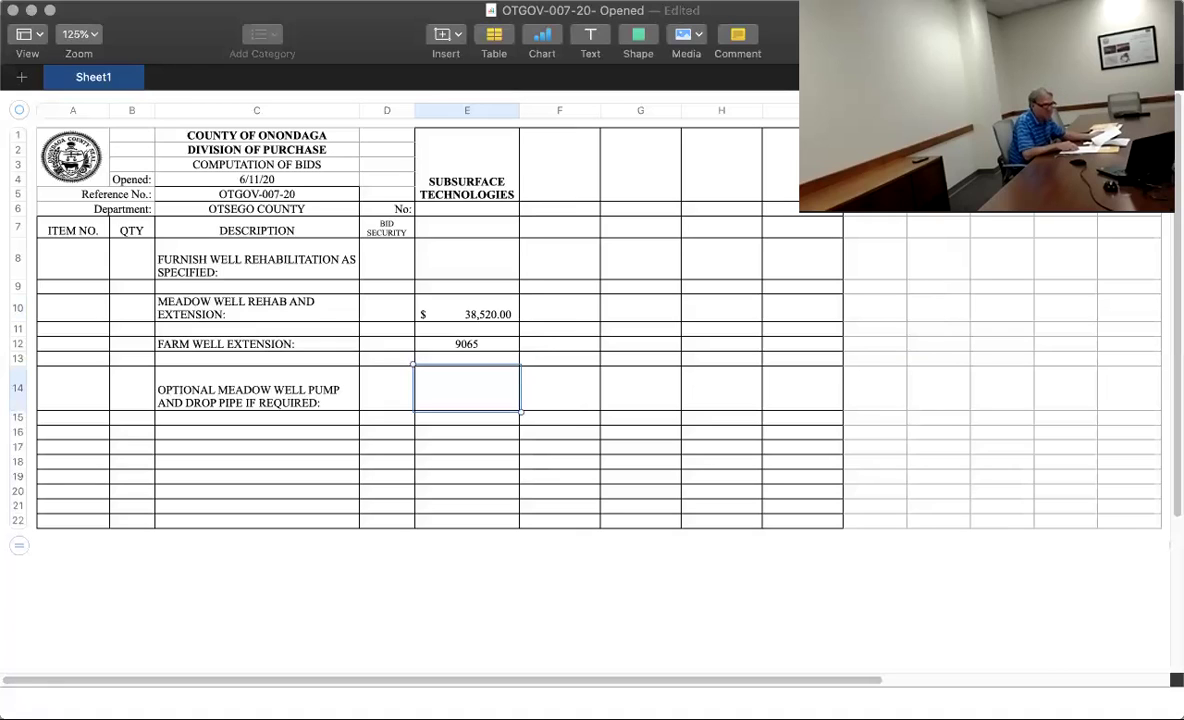
pyautogui.press('Return')
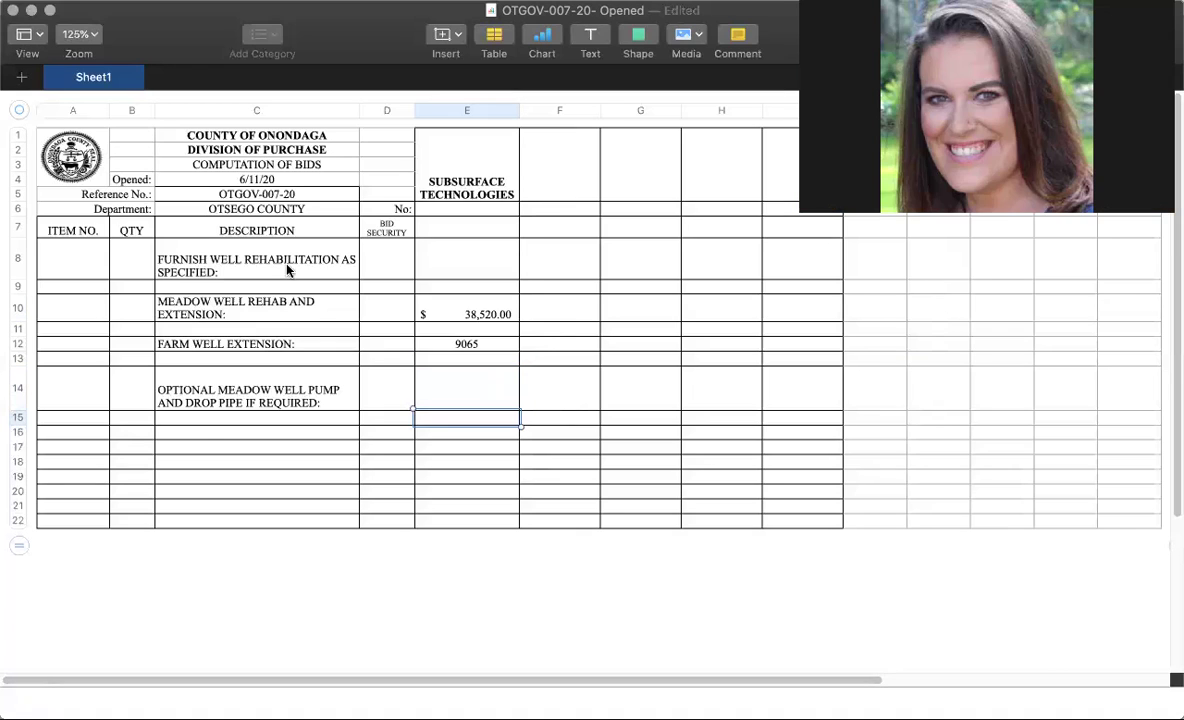
# From C15 downward, list PUMP, MOTOR, POWER CABLE and DROP PIPE on separate lines.
pyautogui.click(287, 420)
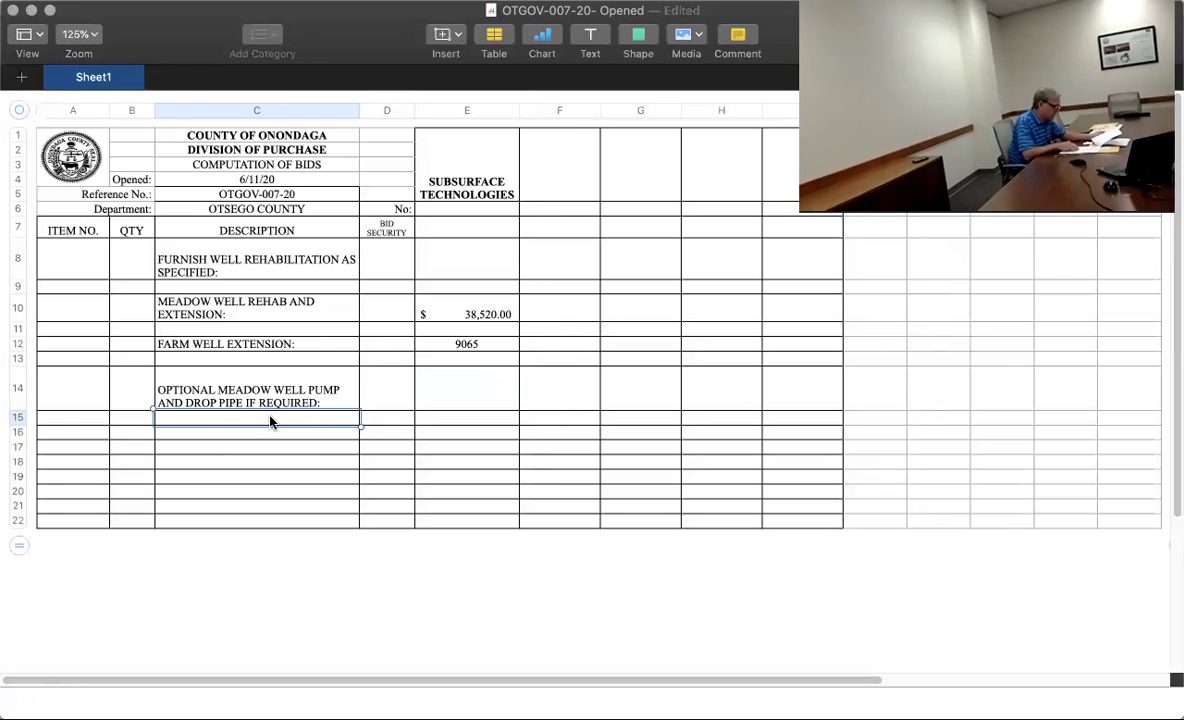
pyautogui.write('PUMP')
pyautogui.press('Return')
pyautogui.write('MOTOR')
pyautogui.press('Return')
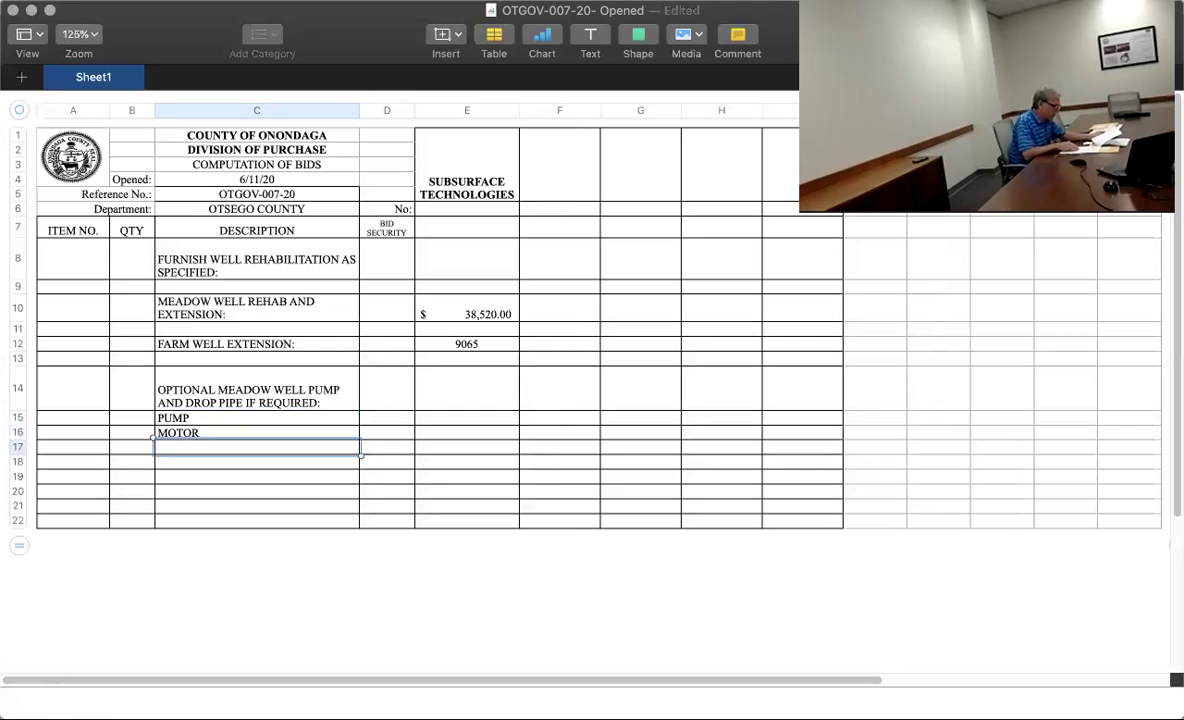
pyautogui.write('POWER CAB')
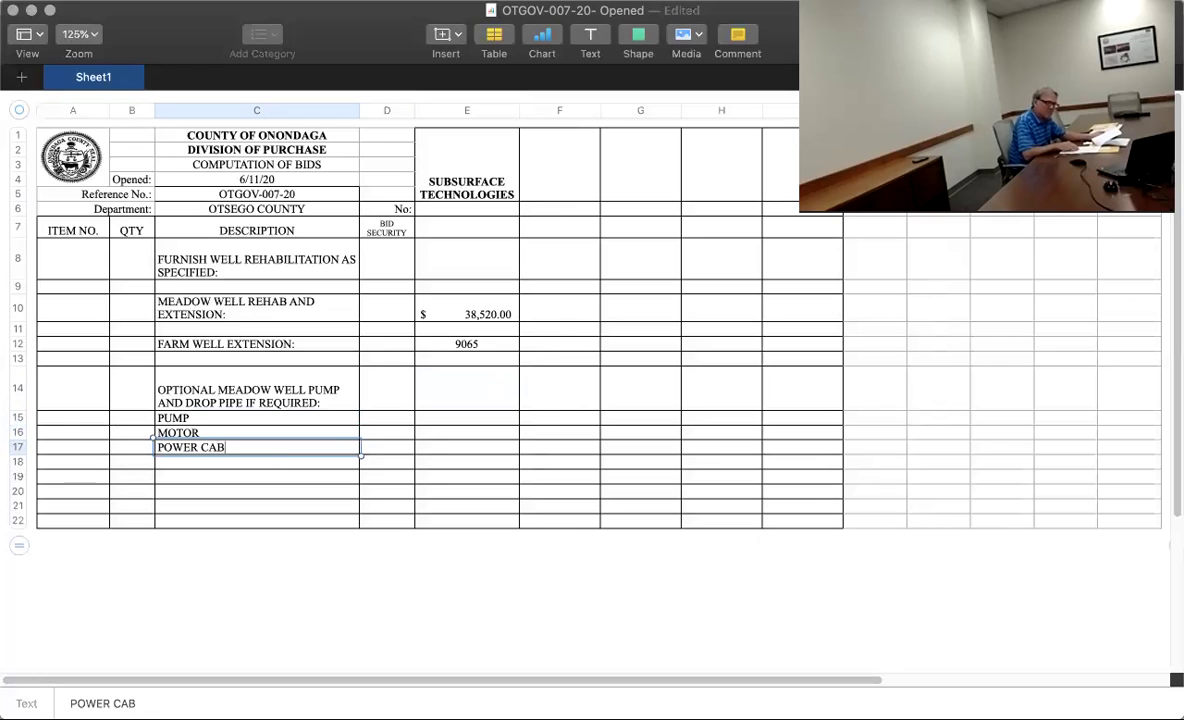
pyautogui.write('LE')
pyautogui.press('Return')
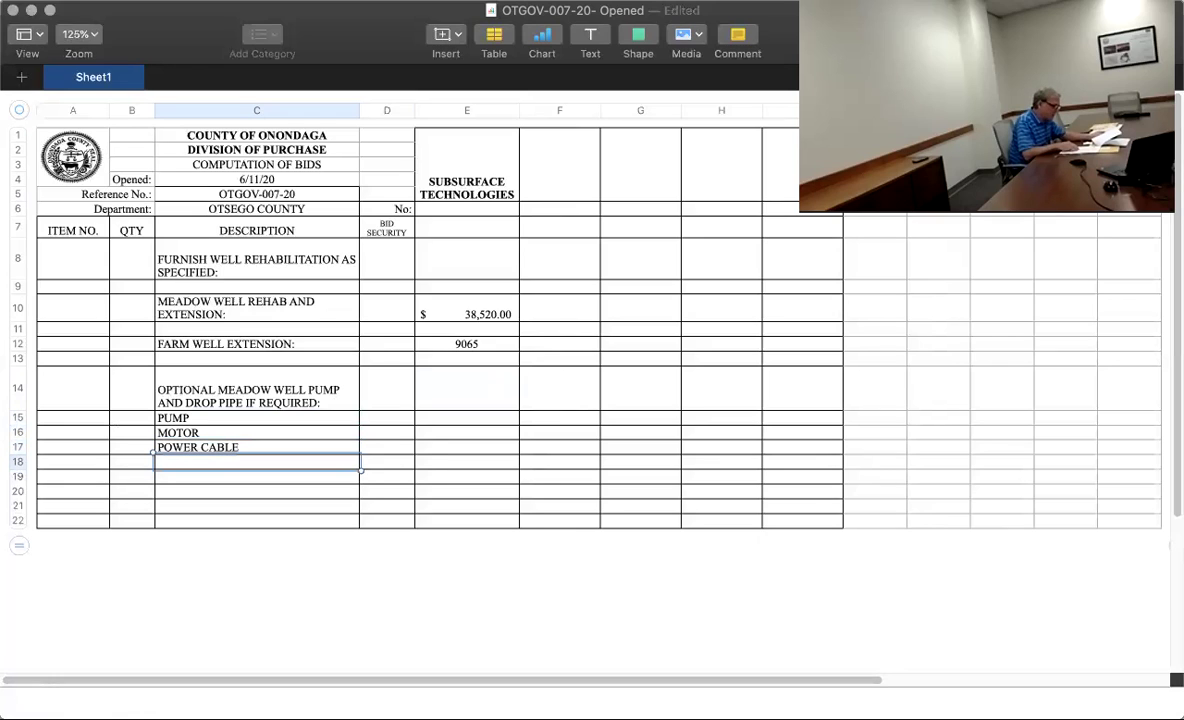
pyautogui.write('DRO')
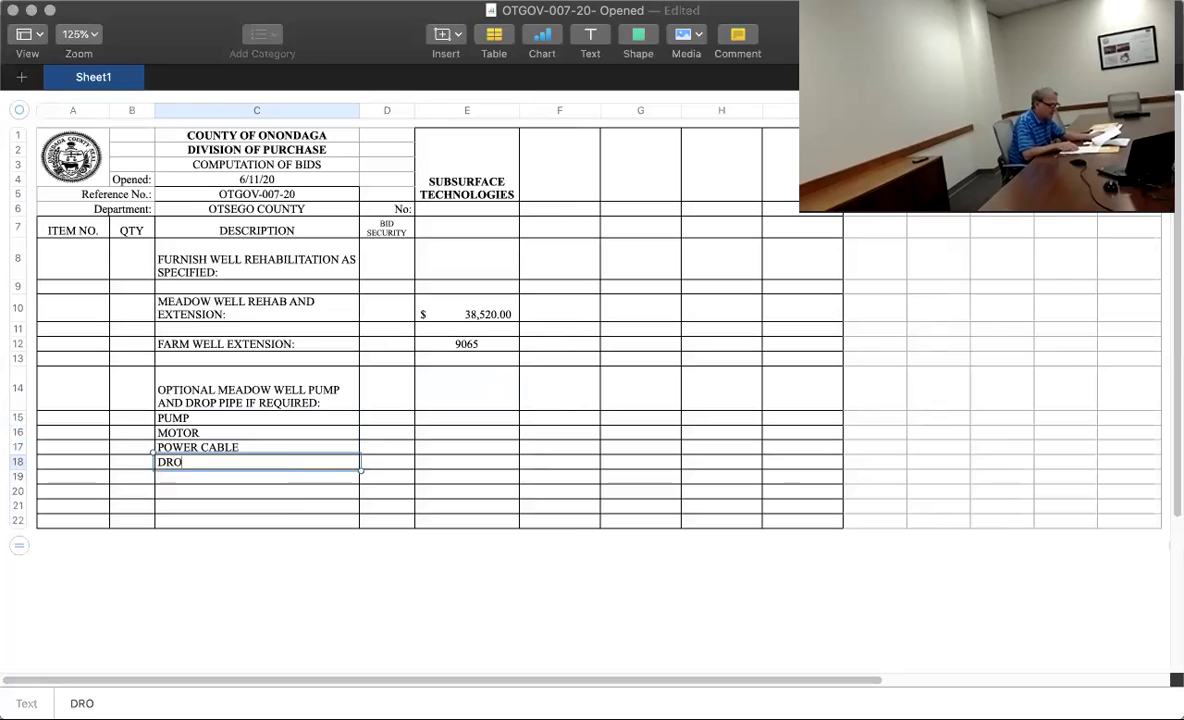
pyautogui.write('P PIPE')
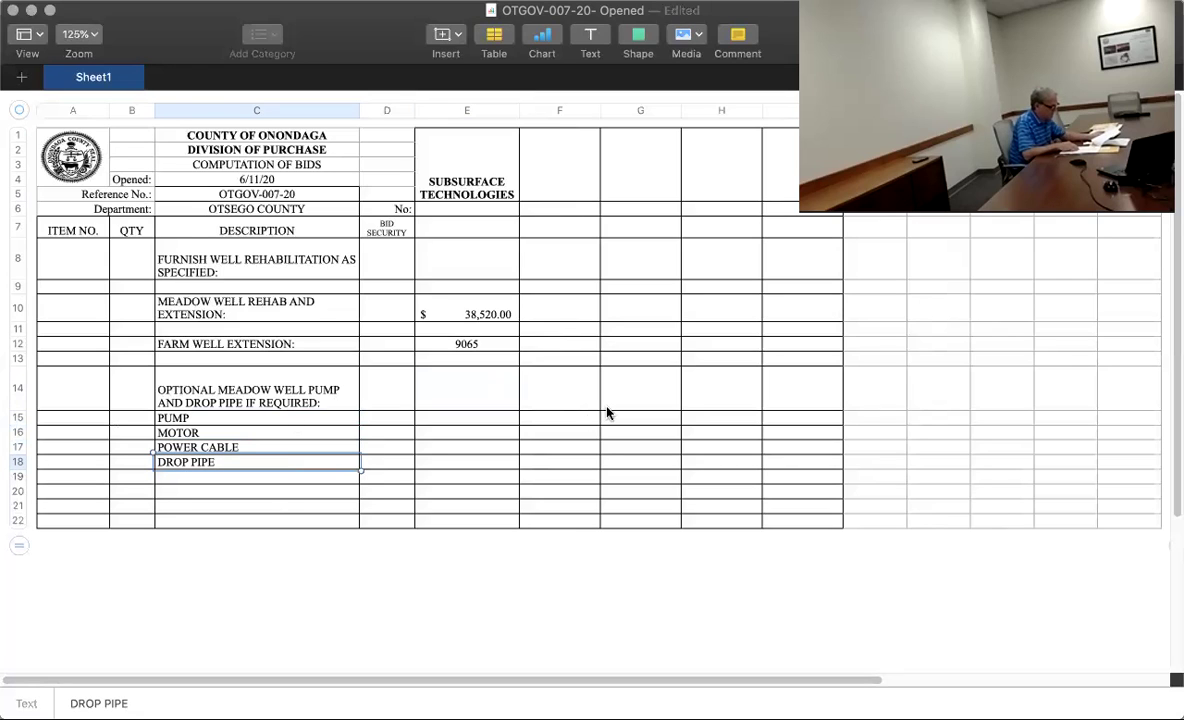
# Format the option price cells E15:G18 as US Dollar currency.
pyautogui.click(449, 416)
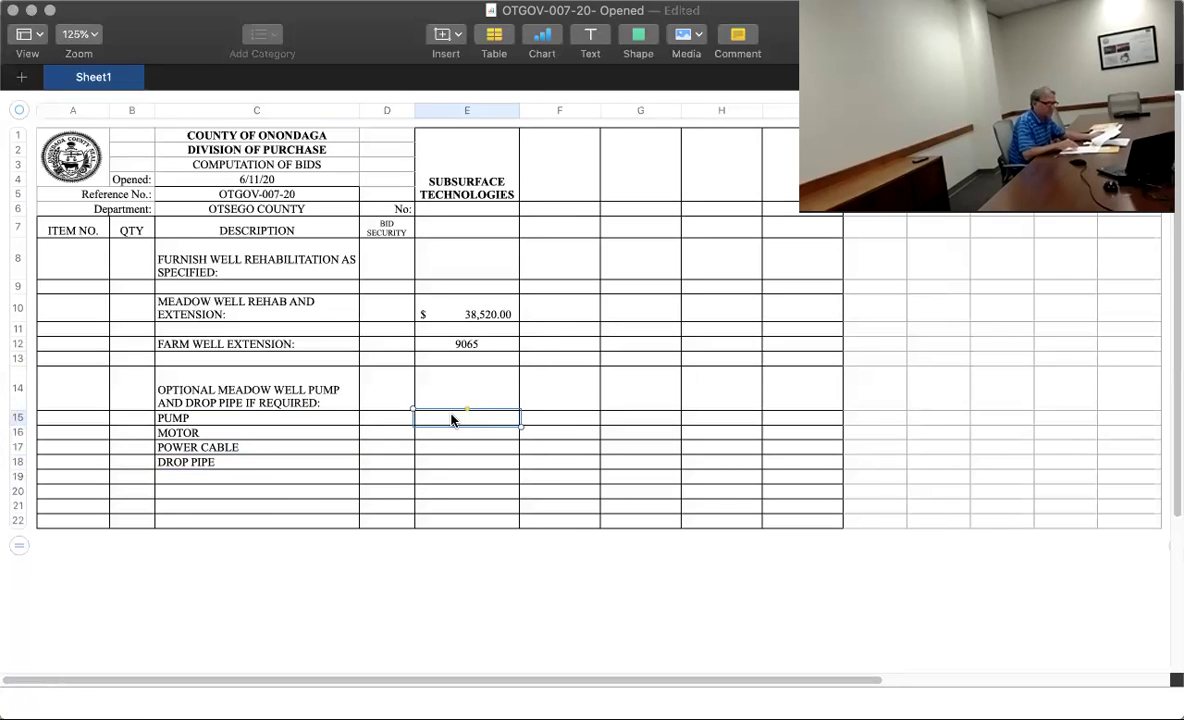
pyautogui.moveTo(451, 442); pyautogui.dragTo(621, 466)
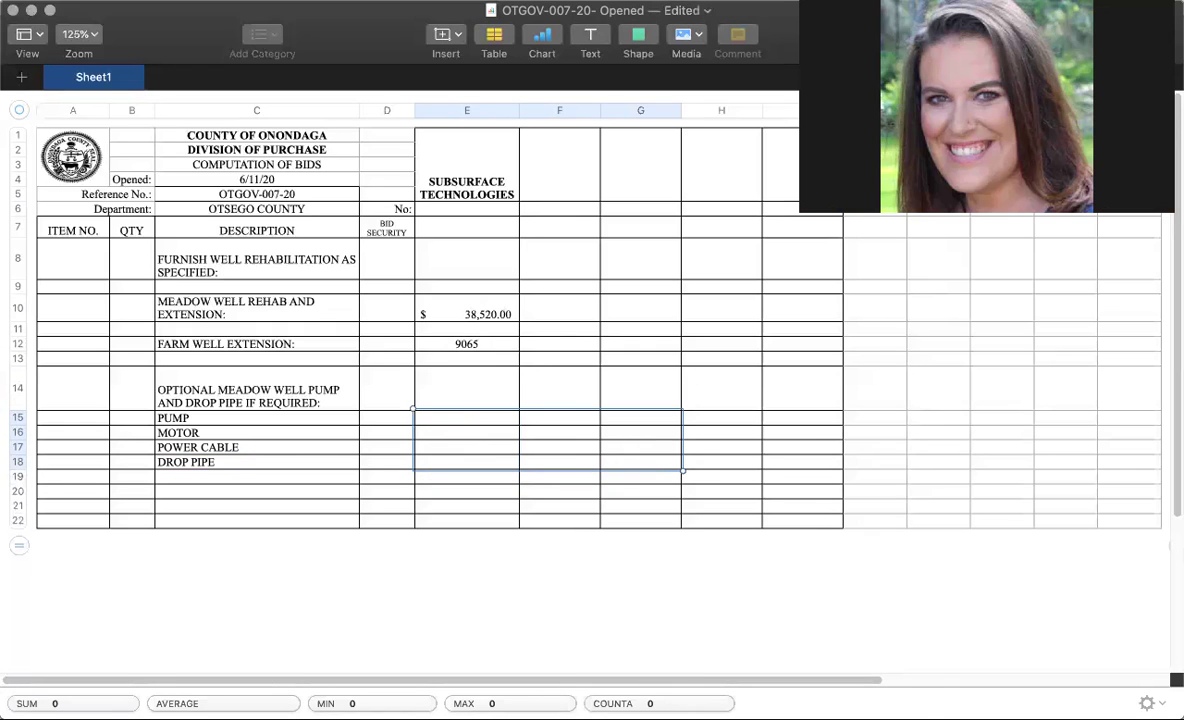
pyautogui.click(1120, 40)
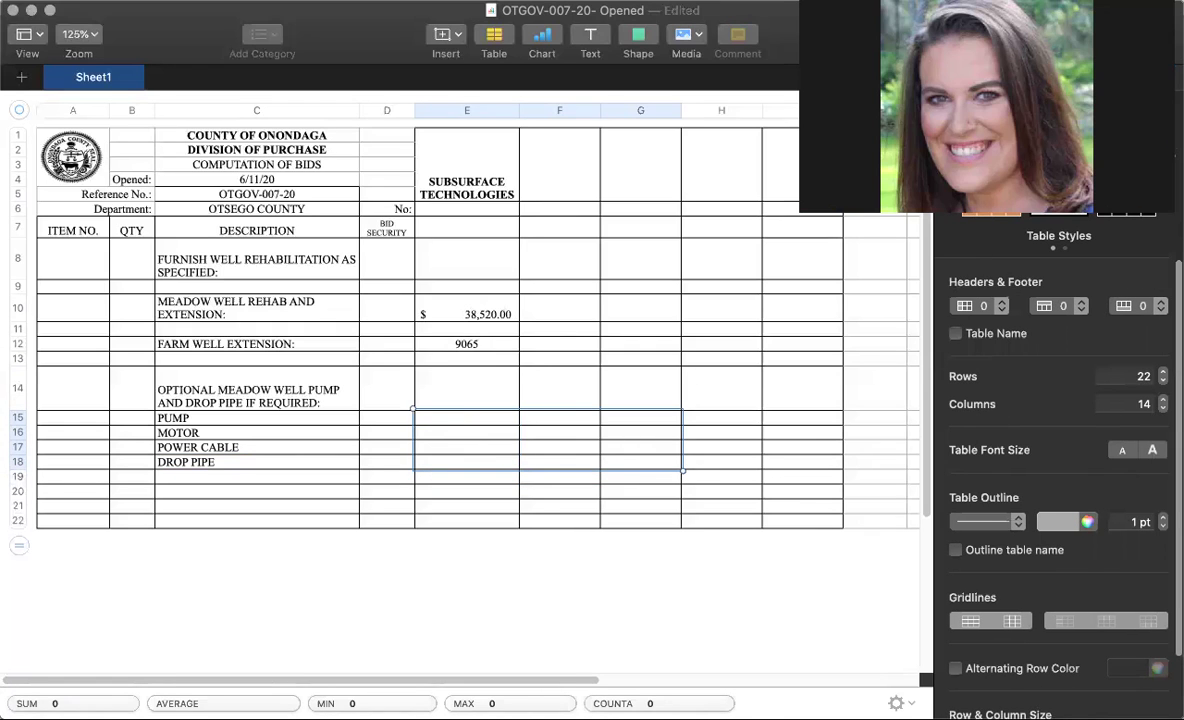
pyautogui.click(1028, 200)
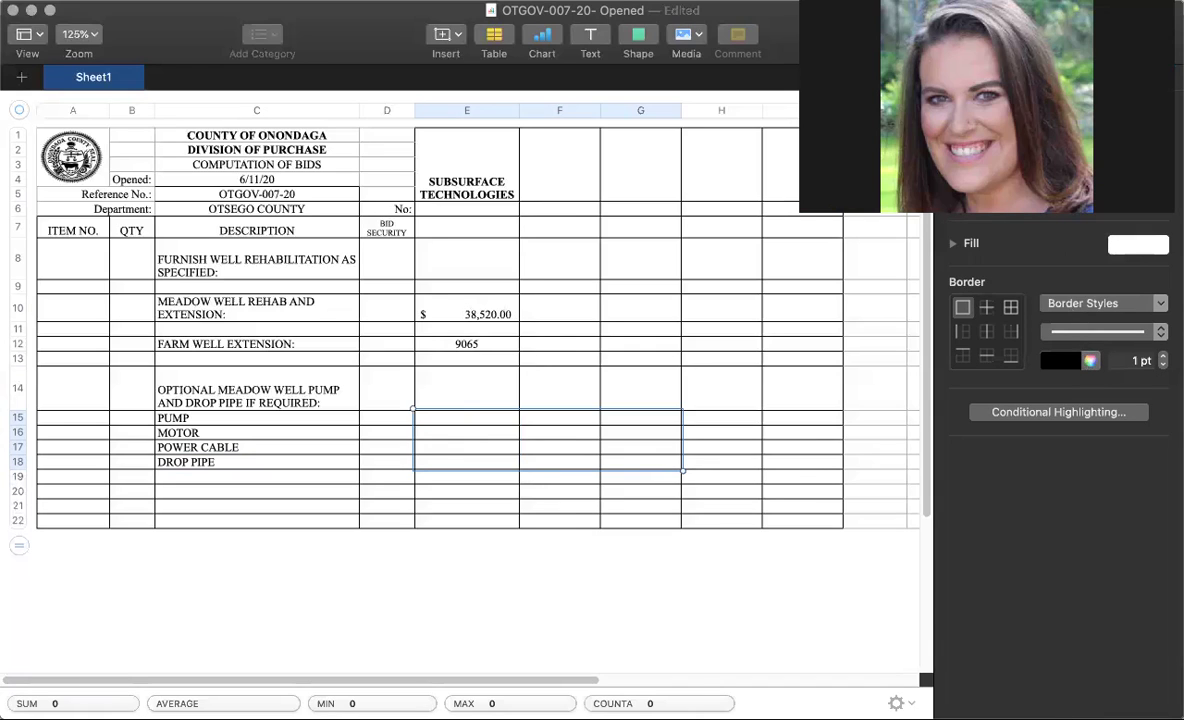
pyautogui.click(1060, 196)
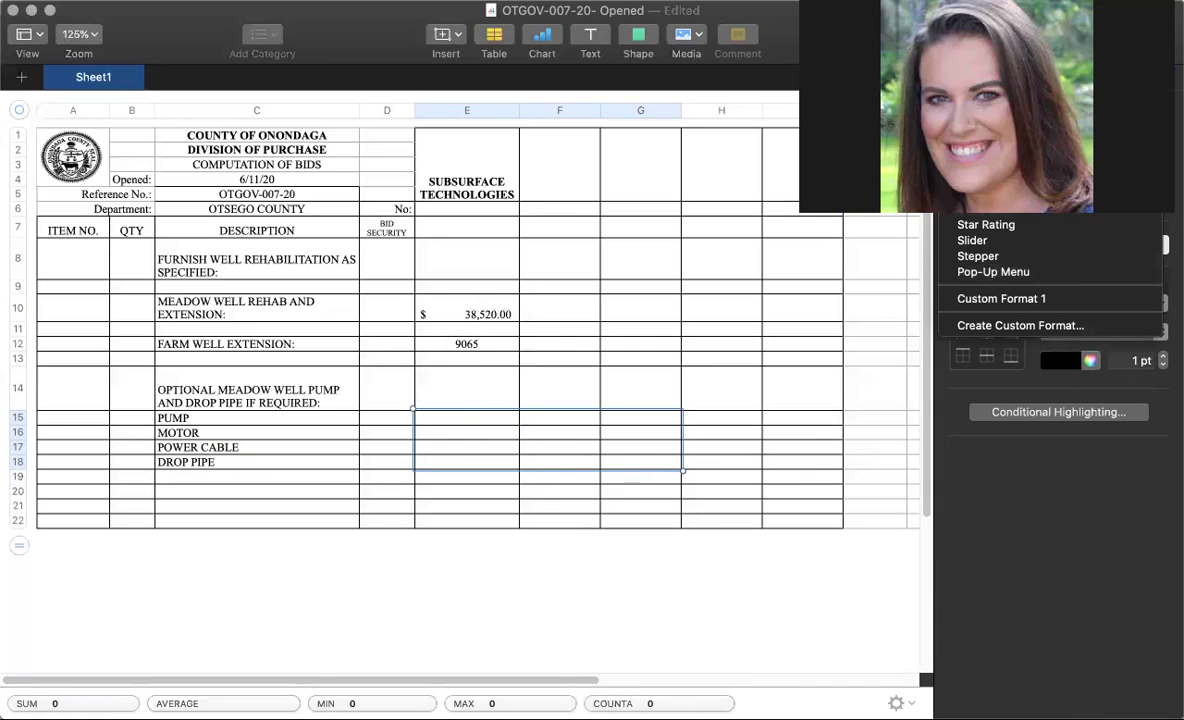
pyautogui.click(1000, 80)
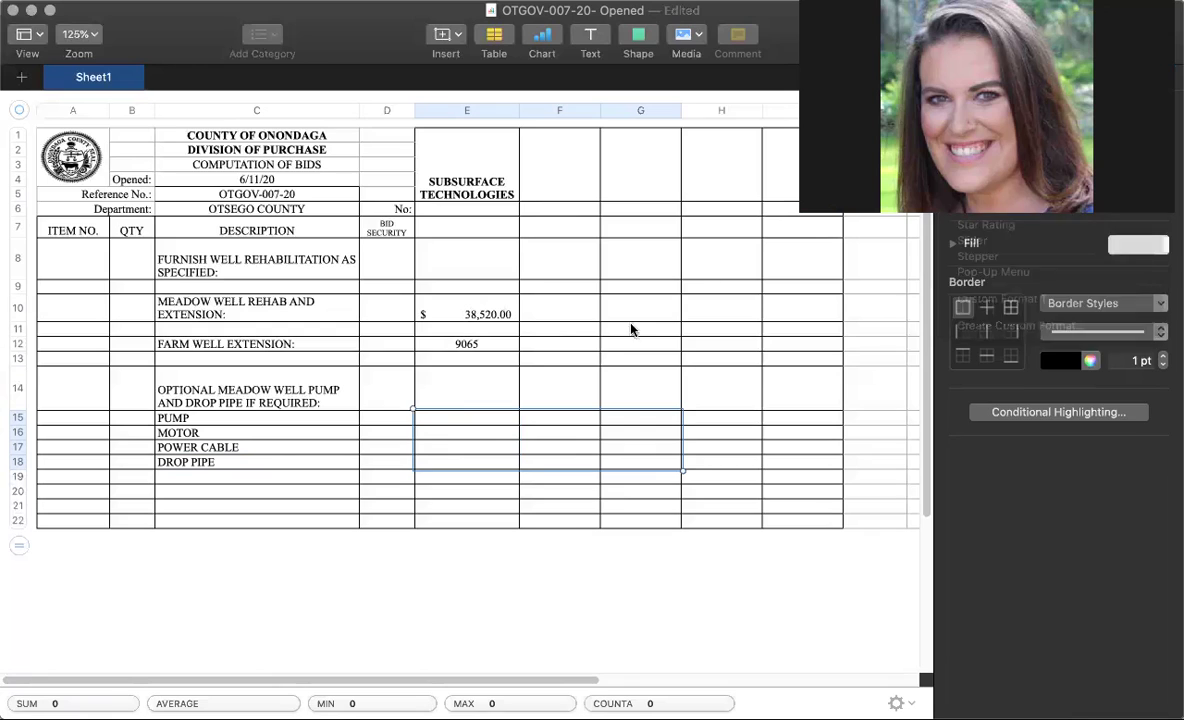
pyautogui.click(440, 420)
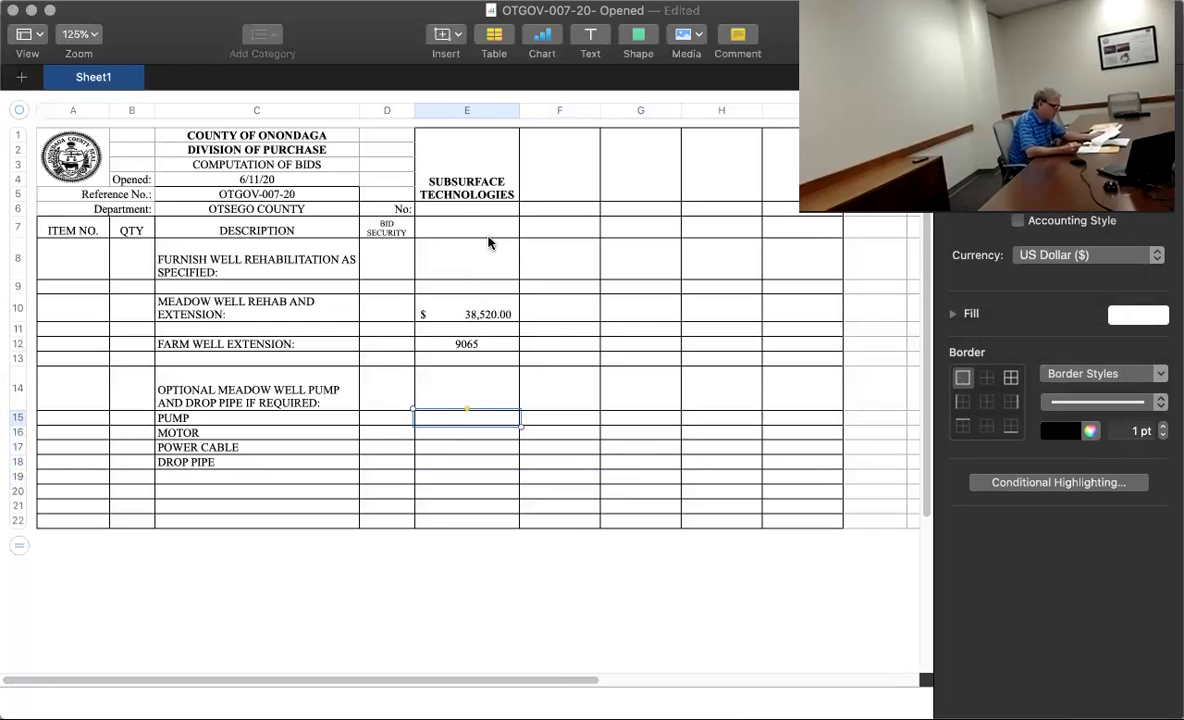
# Enter 2032, 1840 and 630 in E15–E17, and correct E18's drop pipe price to 9.
pyautogui.write('2032')
pyautogui.press('Return')
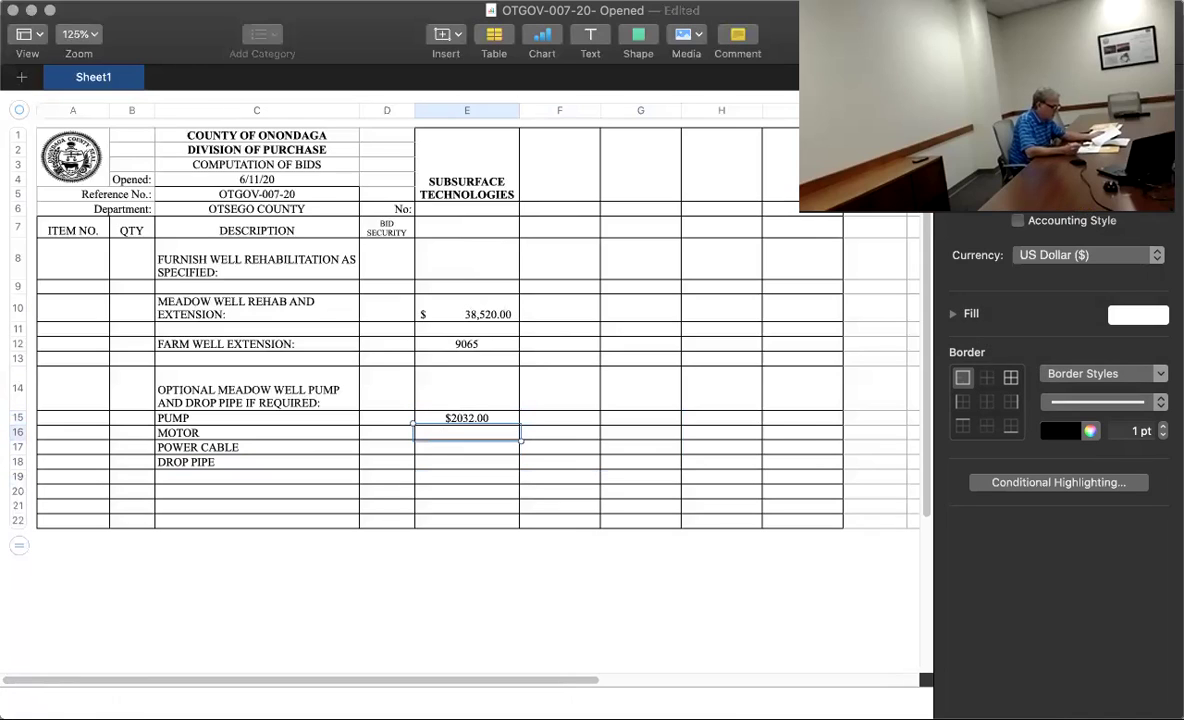
pyautogui.write('1')
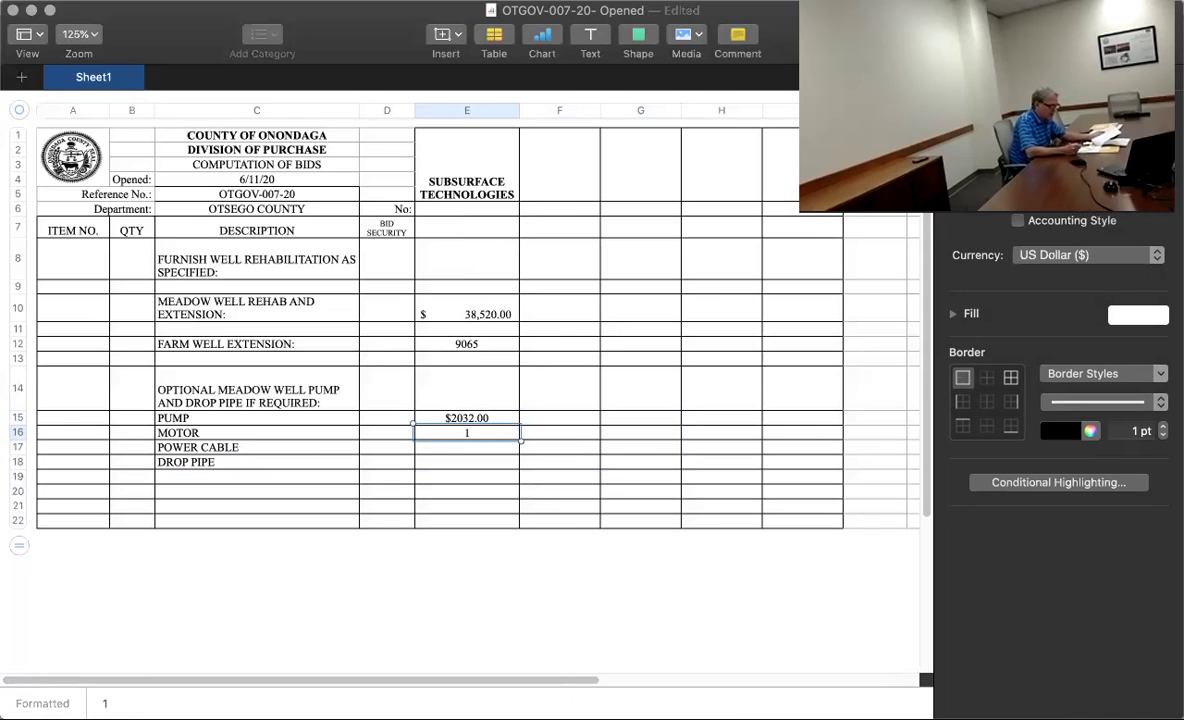
pyautogui.write('840')
pyautogui.press('Return')
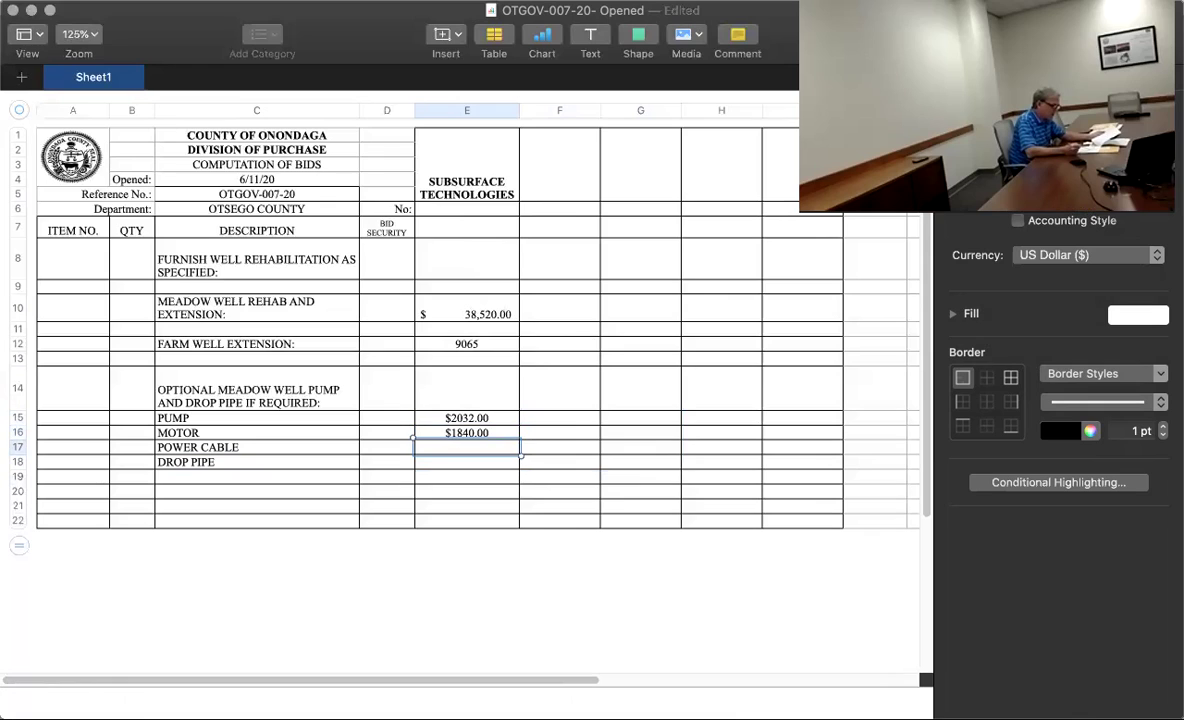
pyautogui.write('630')
pyautogui.press('Return')
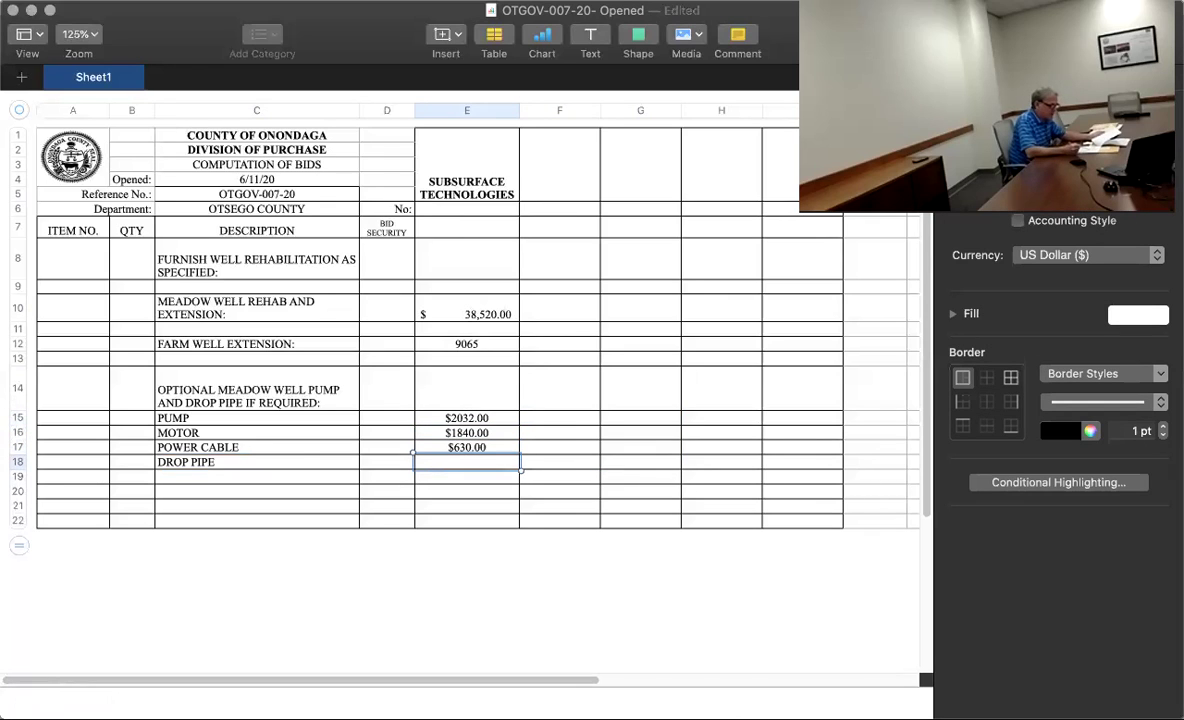
pyautogui.write('9065')
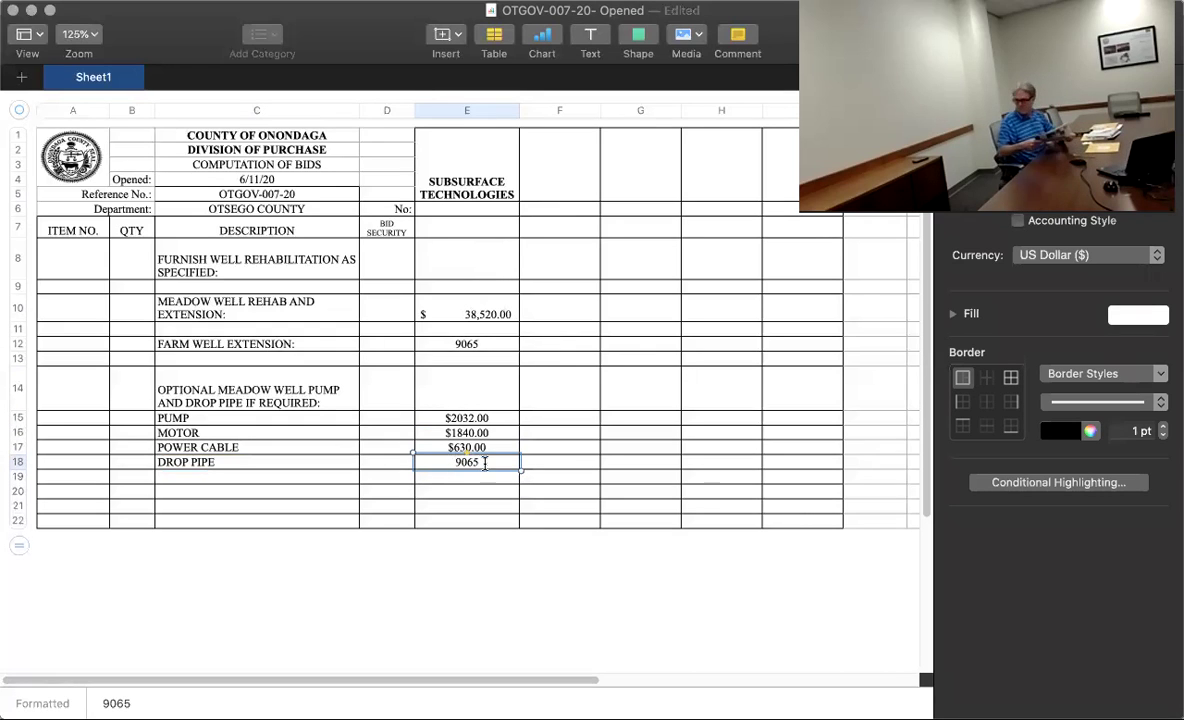
pyautogui.doubleClick(452, 461)
pyautogui.write('9')
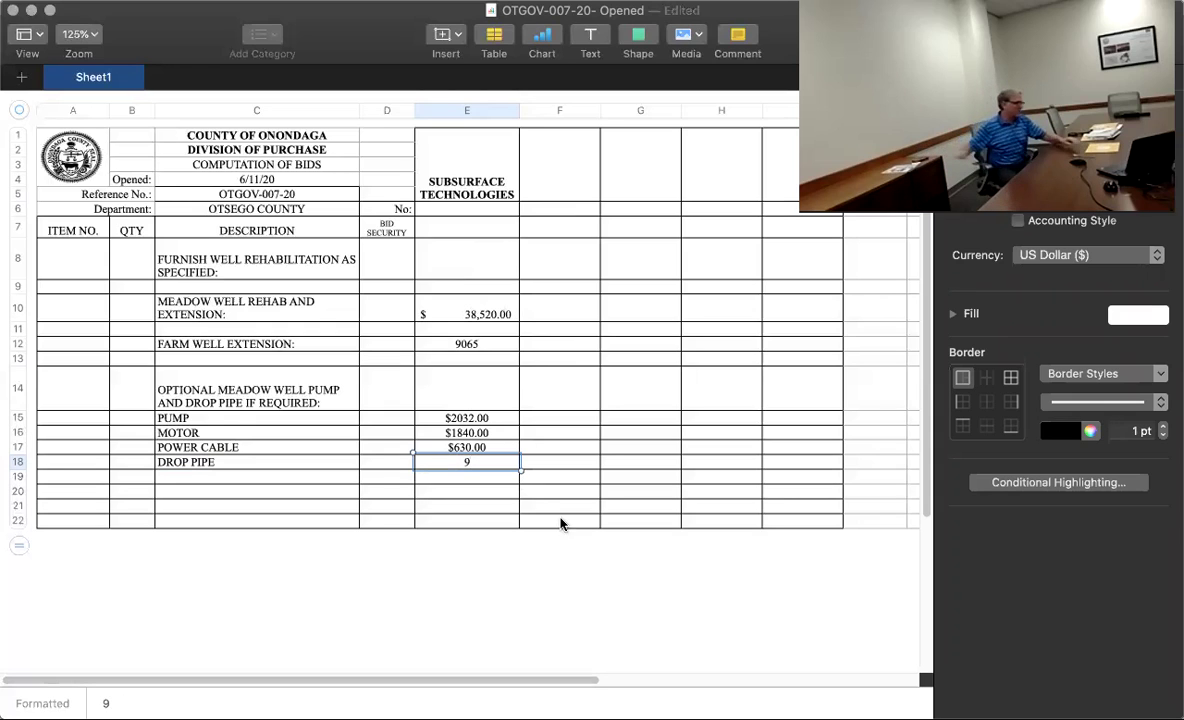
# Commit the drop pipe price as $9.00 and head column F with LAYNE.
pyautogui.click(578, 388)
pyautogui.click(551, 178)
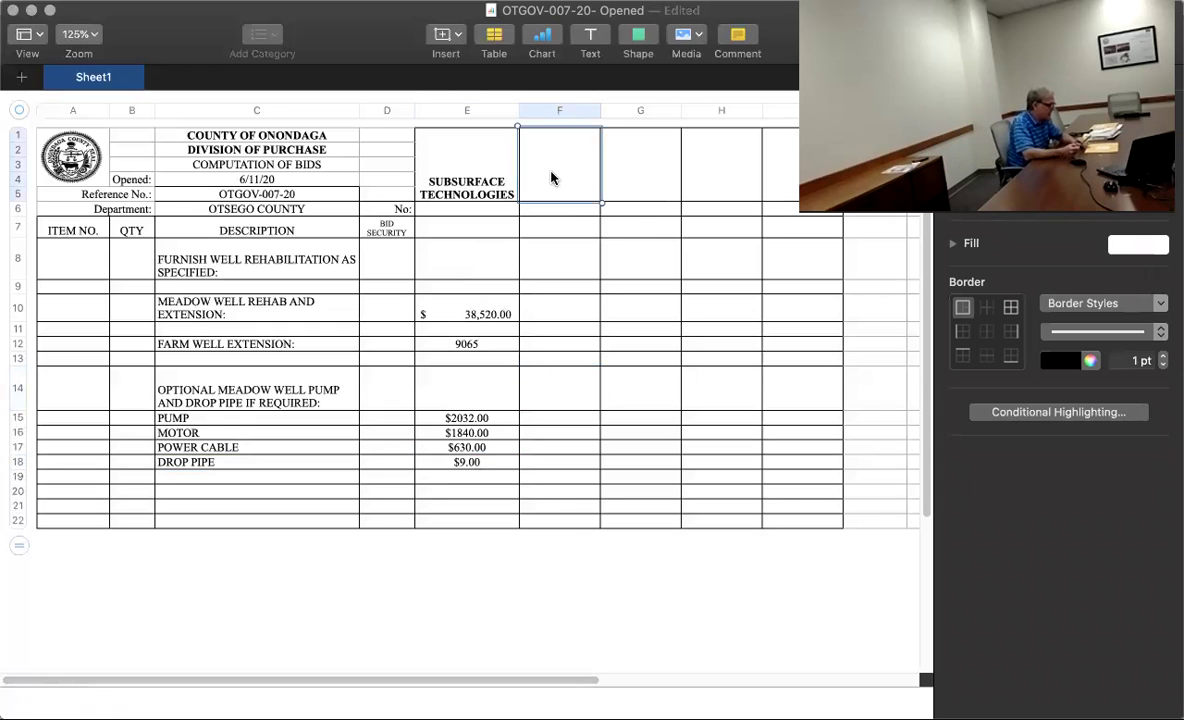
pyautogui.write('LAYNE')
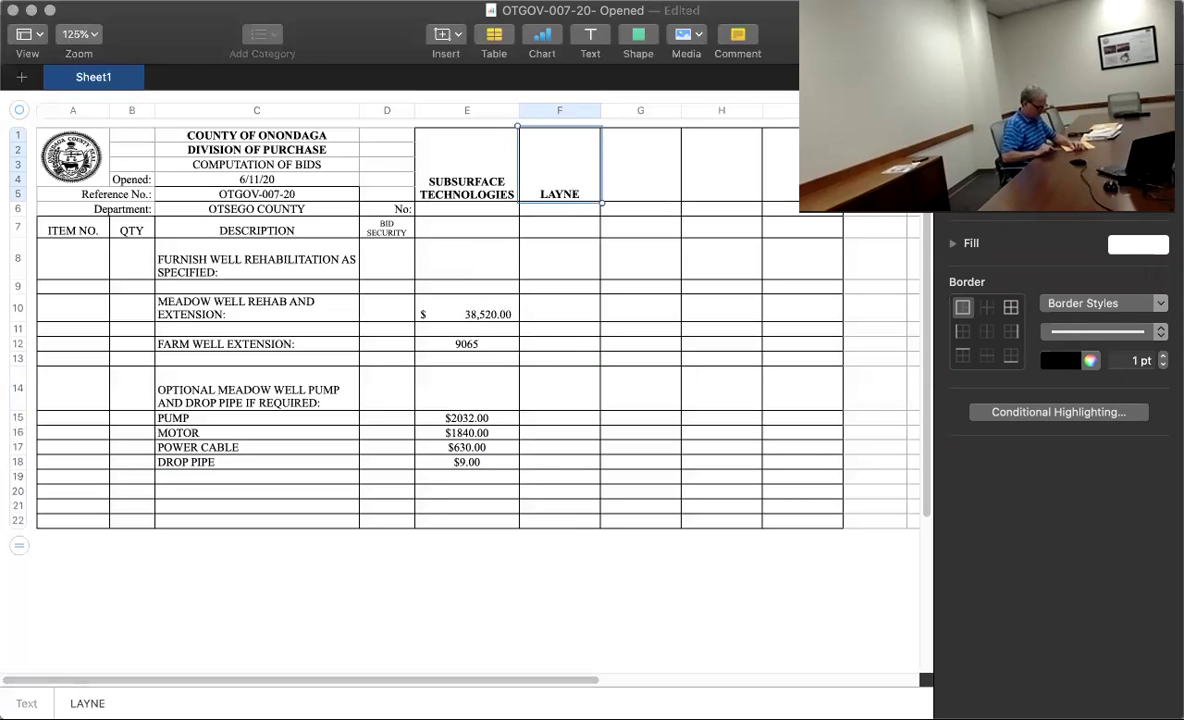
pyautogui.press('Return')
# Number the bidders in row 6: 1 for Subsurface Technologies, 2 for Layne.
pyautogui.write('2')
pyautogui.hotkey('shift', 'Tab')
pyautogui.write('1')
pyautogui.press('Return')
pyautogui.press('Down')
pyautogui.press('Down')
pyautogui.press('Down')
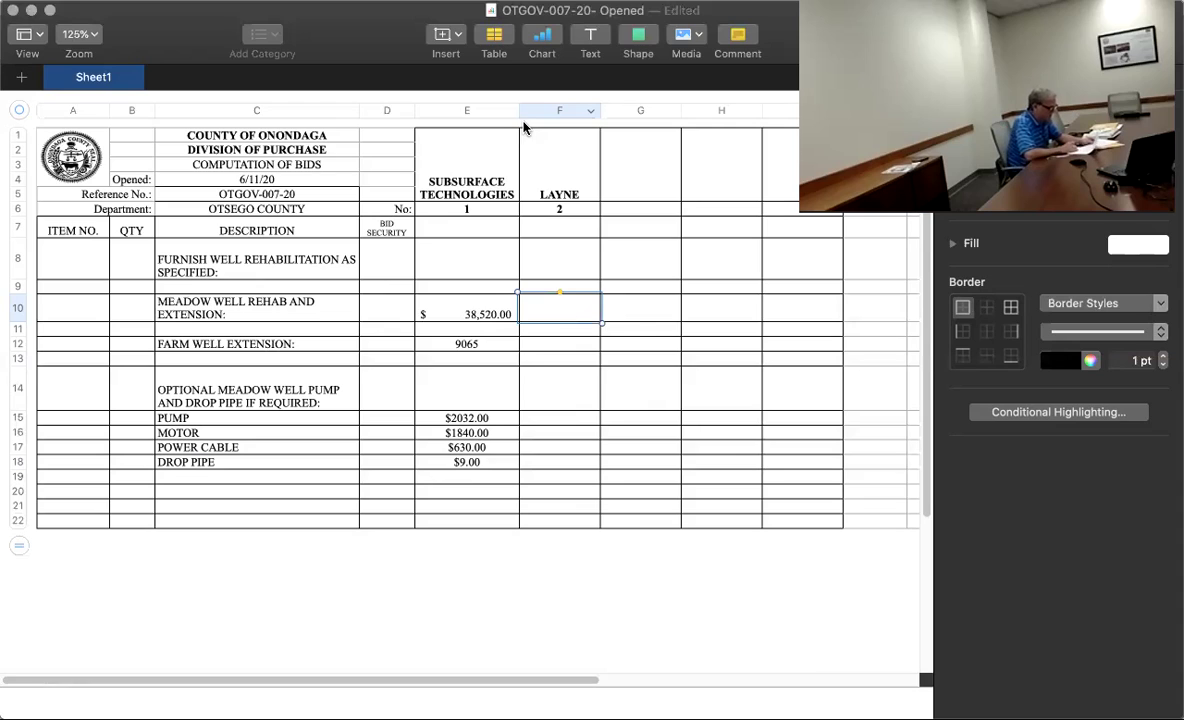
# Enter Layne's base bids: 40,725 for the meadow well and 21120 for the farm well.
pyautogui.write('40,72')
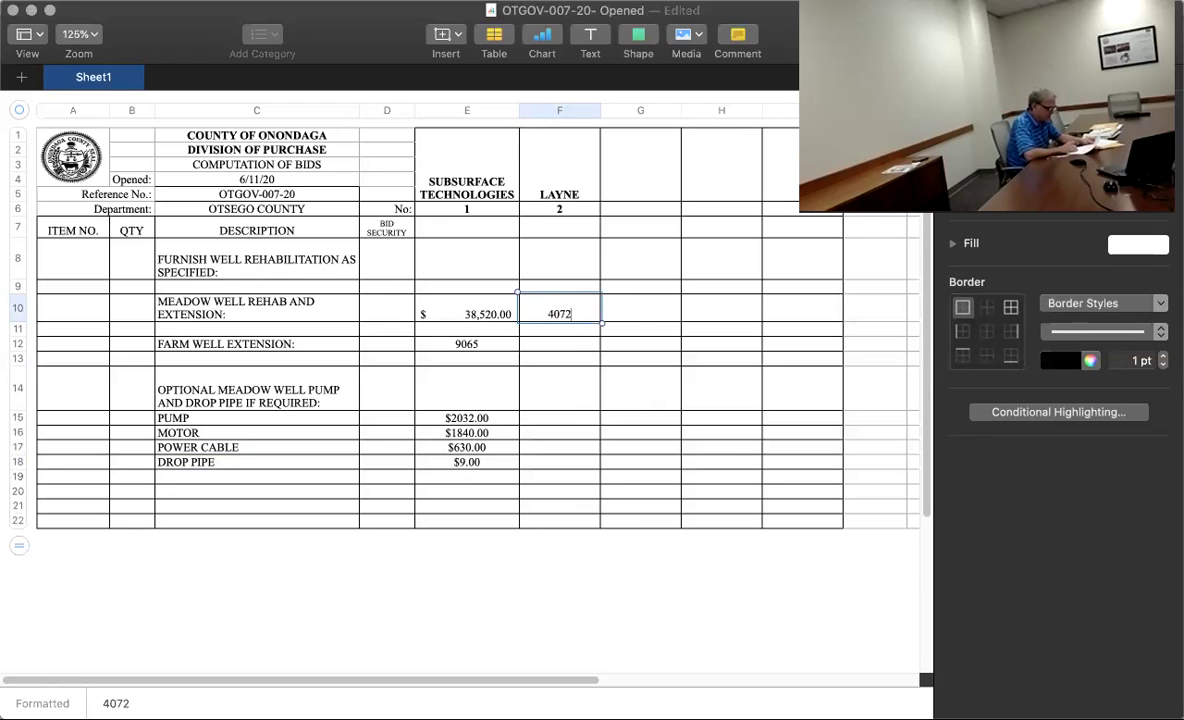
pyautogui.write('5')
pyautogui.press('Return')
pyautogui.press('Return')
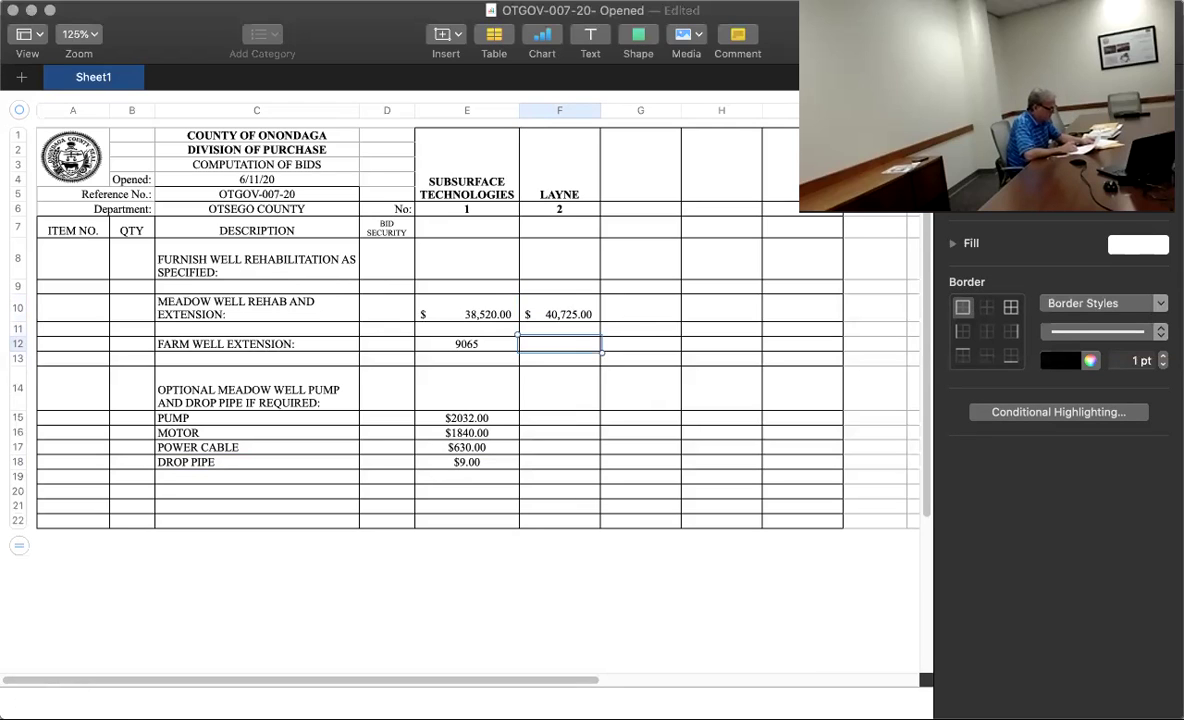
pyautogui.write('21120')
pyautogui.press('Return')
pyautogui.press('Return')
pyautogui.press('Return')
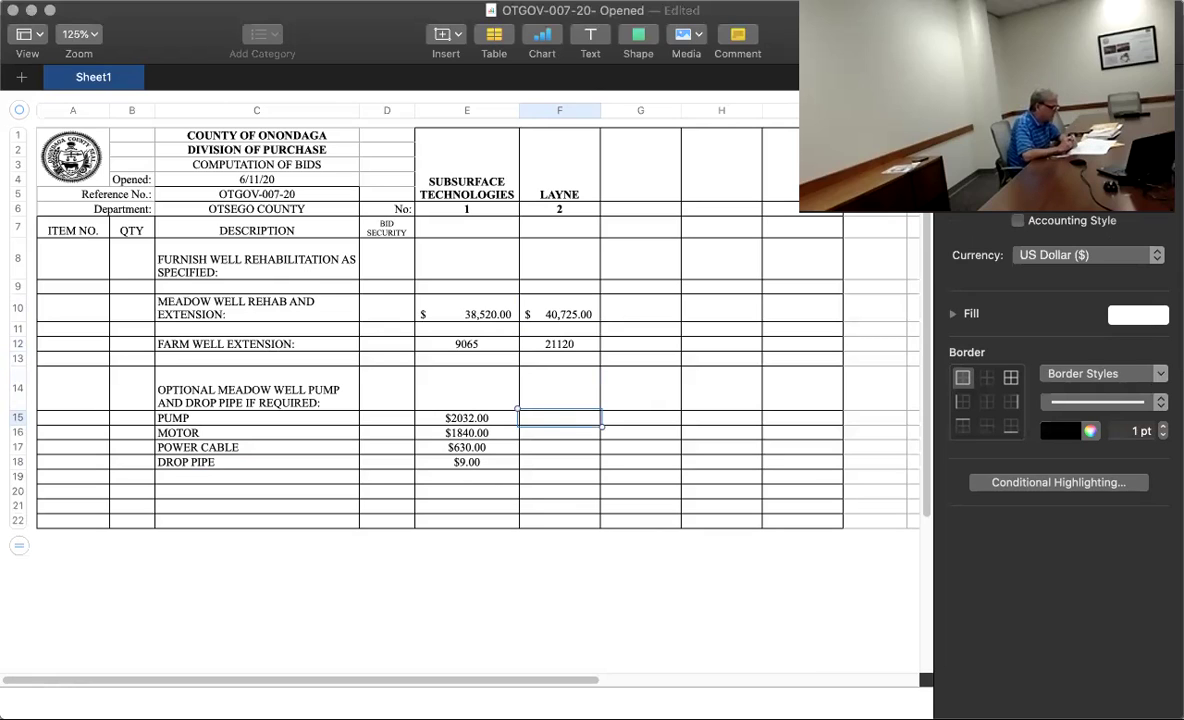
# Enter Layne's option prices in F15–F18: pump 2650, motor 1775, power cable 760, drop pipe 8.
pyautogui.write('2')
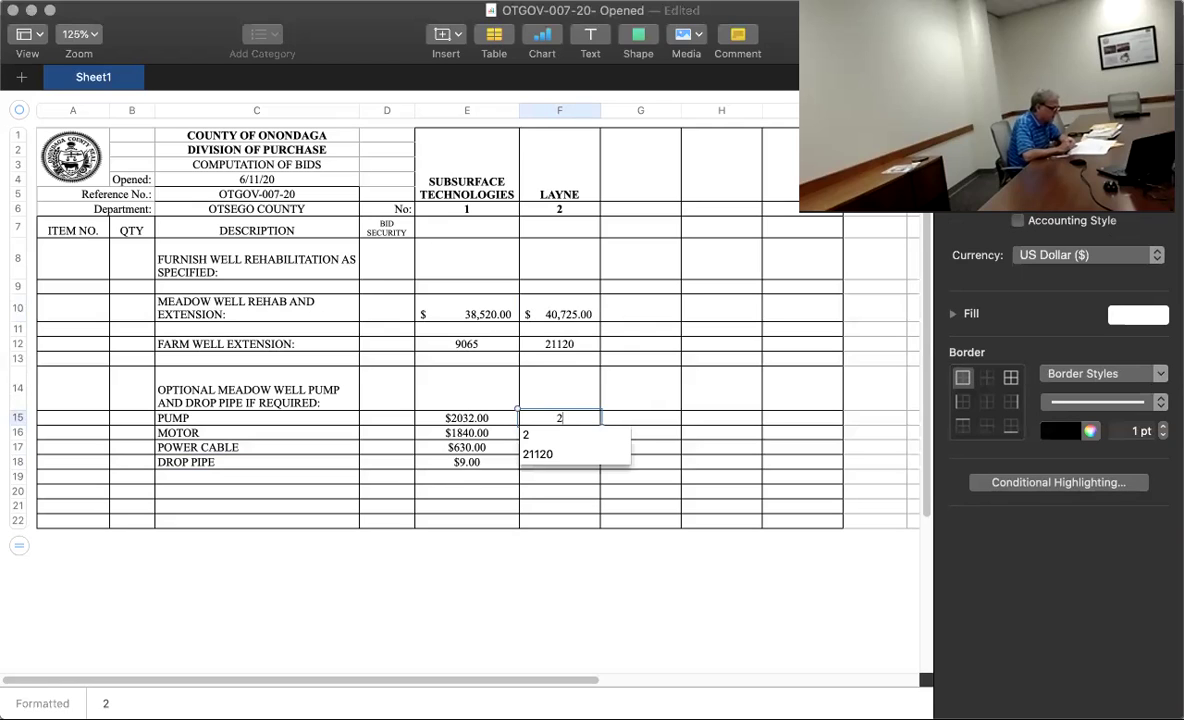
pyautogui.write('650')
pyautogui.press('Return')
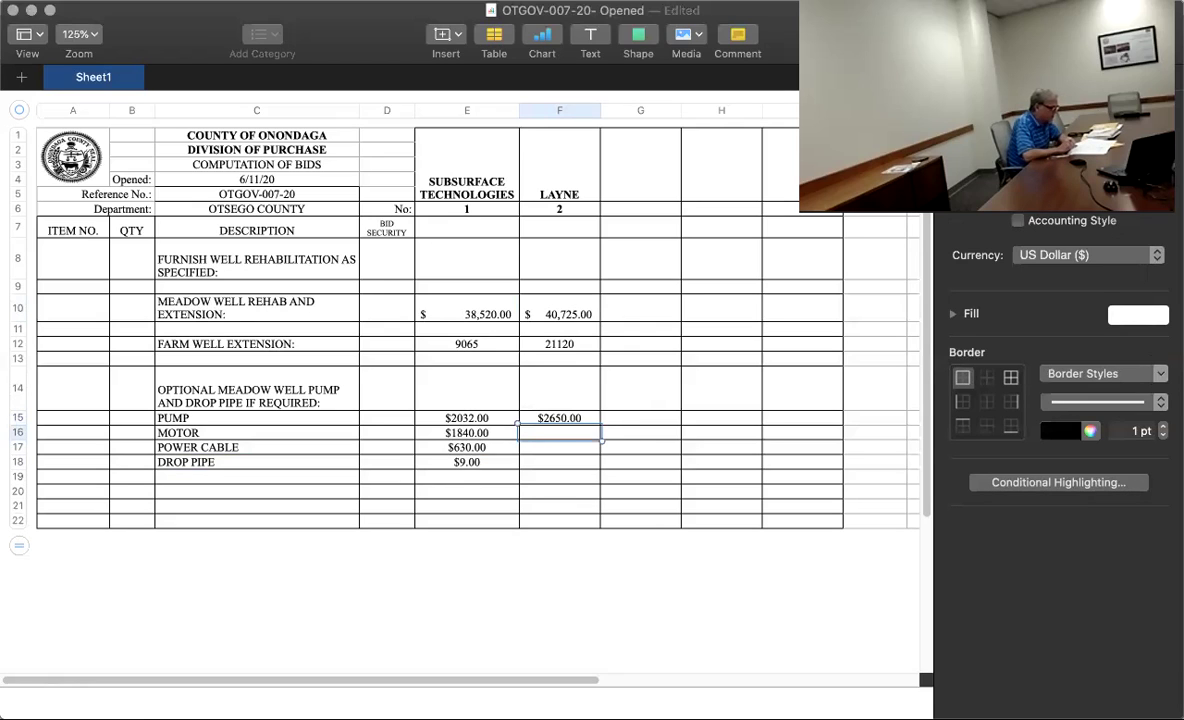
pyautogui.write('17')
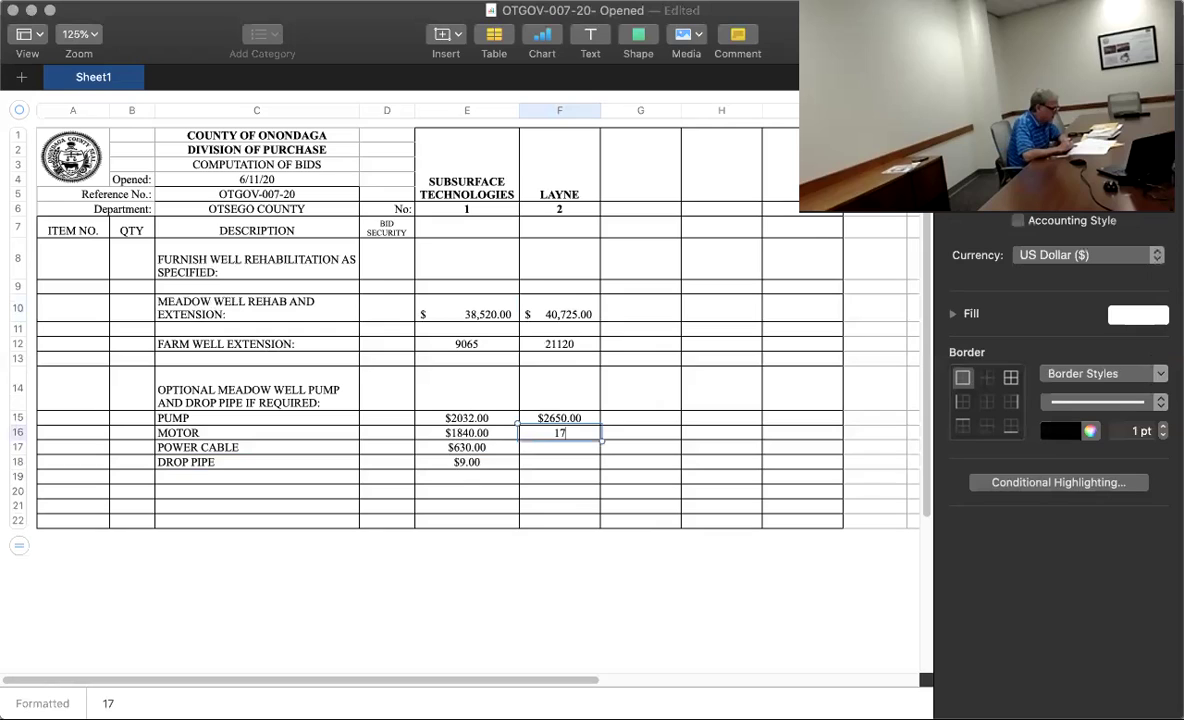
pyautogui.write('75')
pyautogui.press('Return')
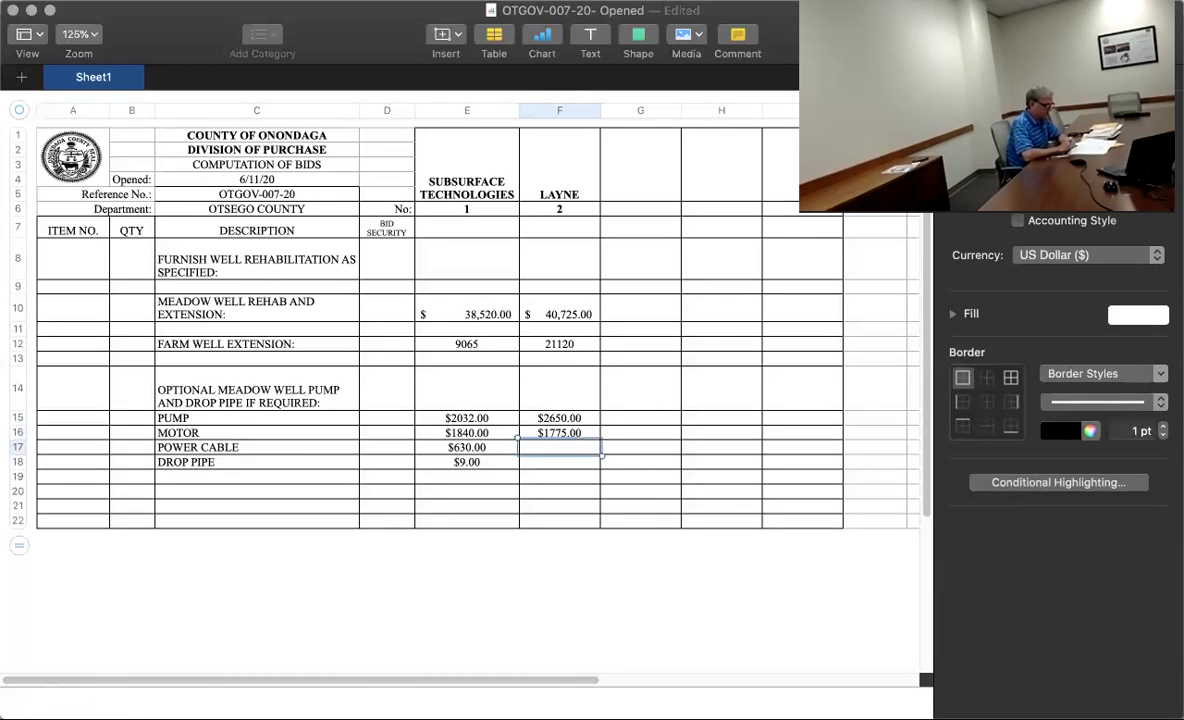
pyautogui.write('760')
pyautogui.press('Return')
pyautogui.write('8')
pyautogui.press('Return')
pyautogui.click(640, 476)
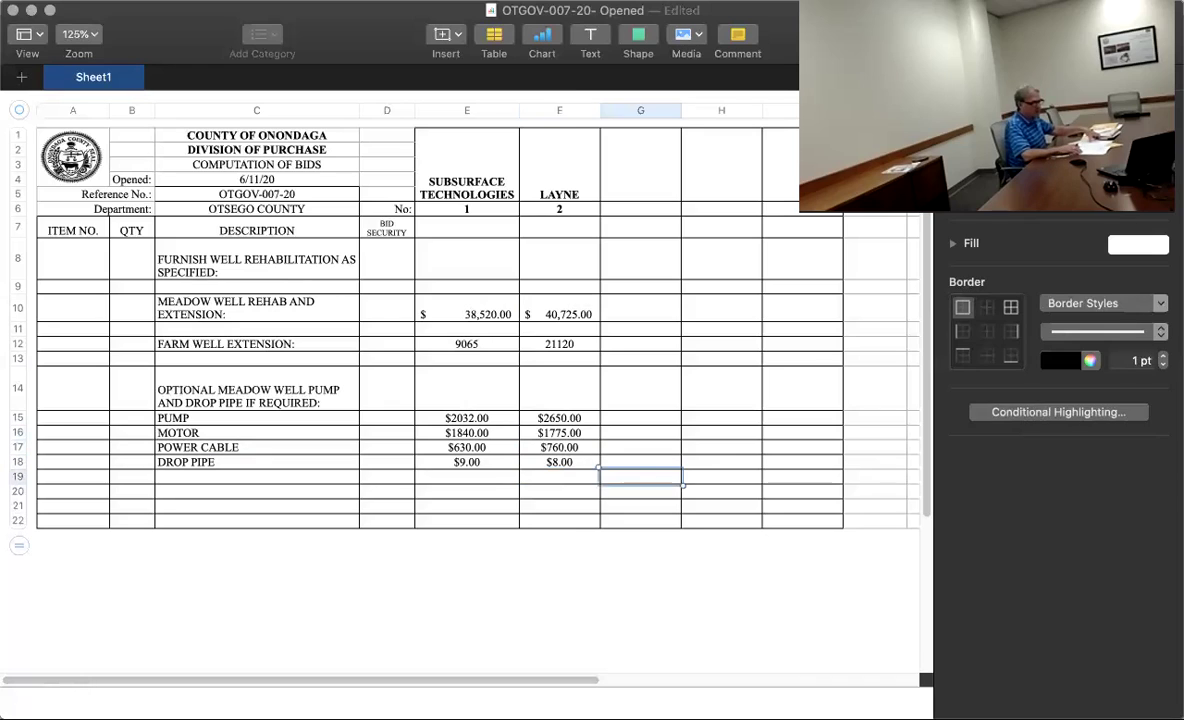